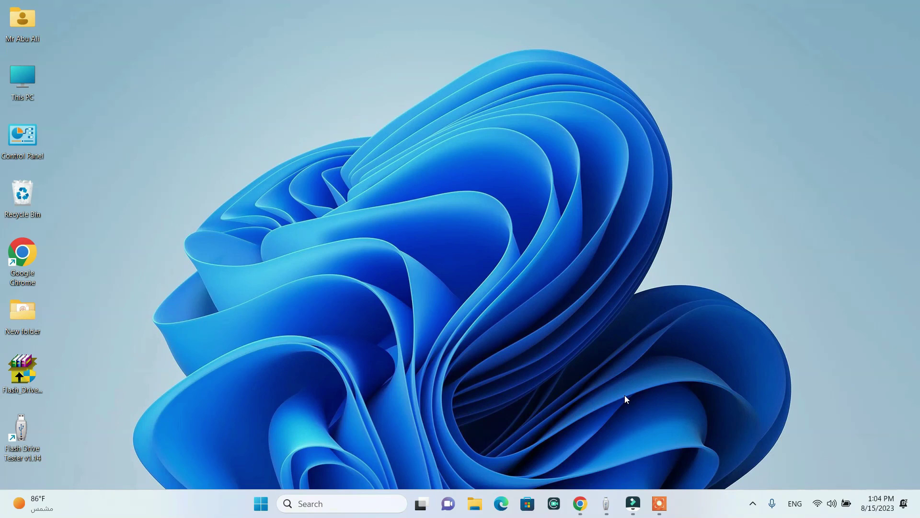
- Open Computer Management for This PC and show the Device Manager
{"action": "right_click", "coordinate": [27, 84]}
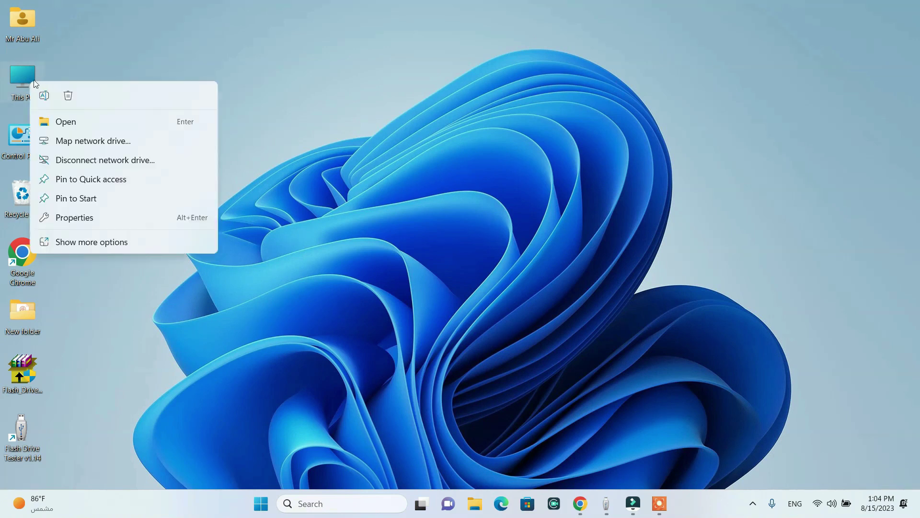
{"action": "left_click", "coordinate": [80, 244]}
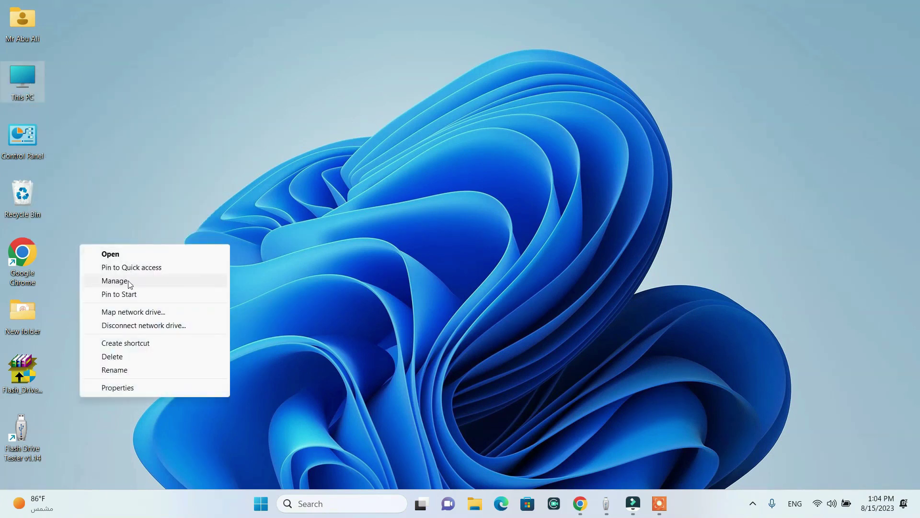
{"action": "left_click", "coordinate": [115, 281]}
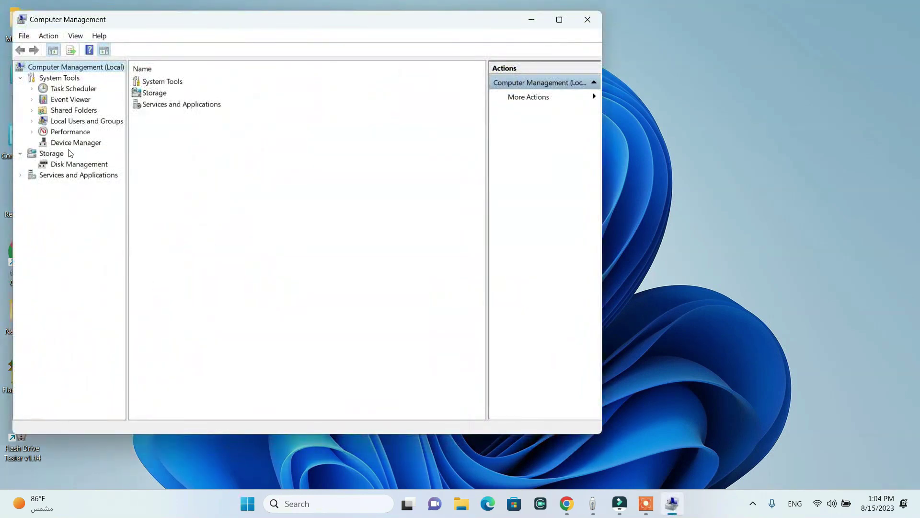
{"action": "left_click", "coordinate": [67, 144]}
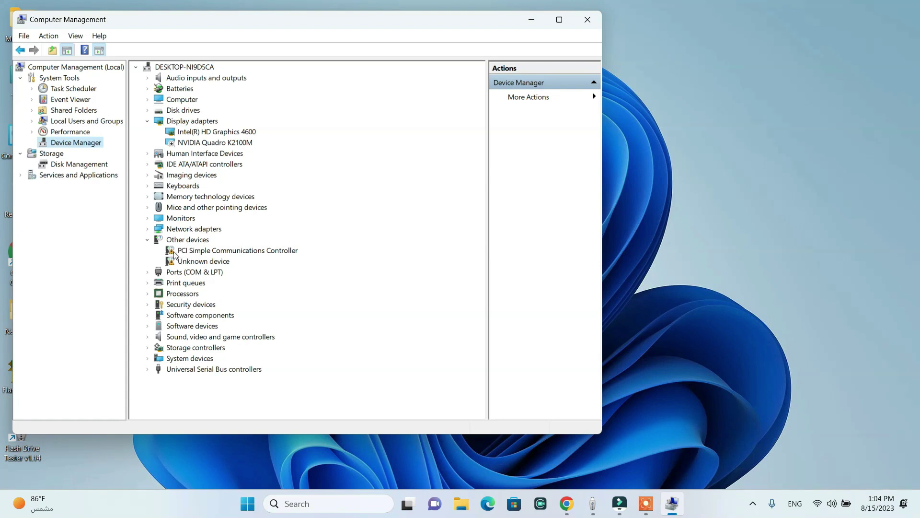
- Copy the first Hardware Ids value, ending in REV_04, from the PCI Simple Communications Controller's properties
{"action": "right_click", "coordinate": [181, 255]}
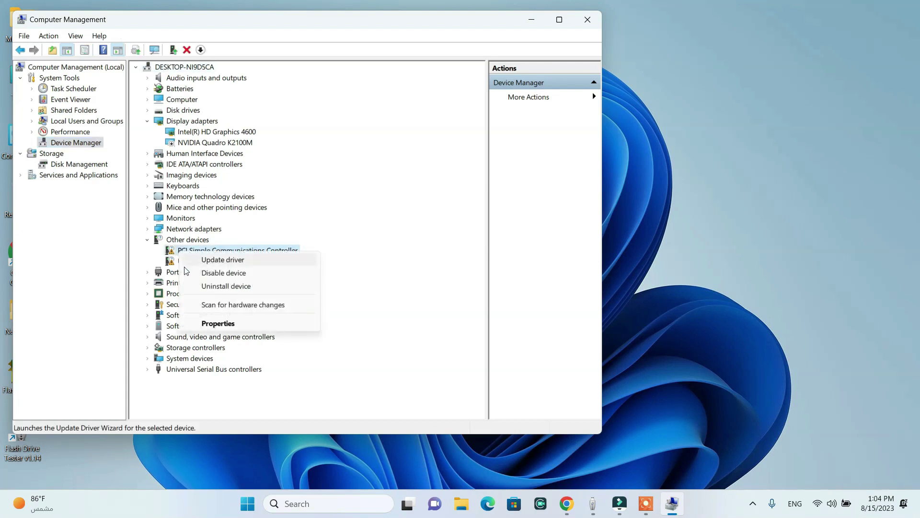
{"action": "left_click", "coordinate": [223, 324]}
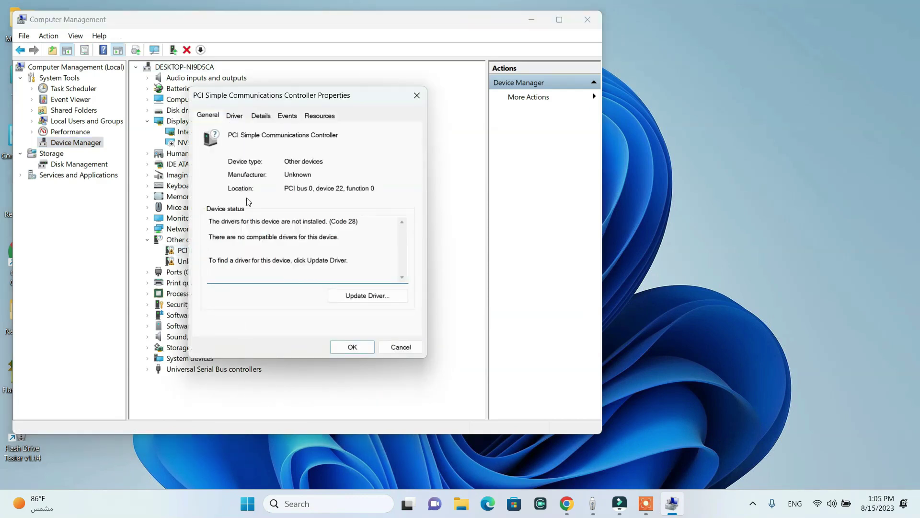
{"action": "left_click", "coordinate": [259, 116]}
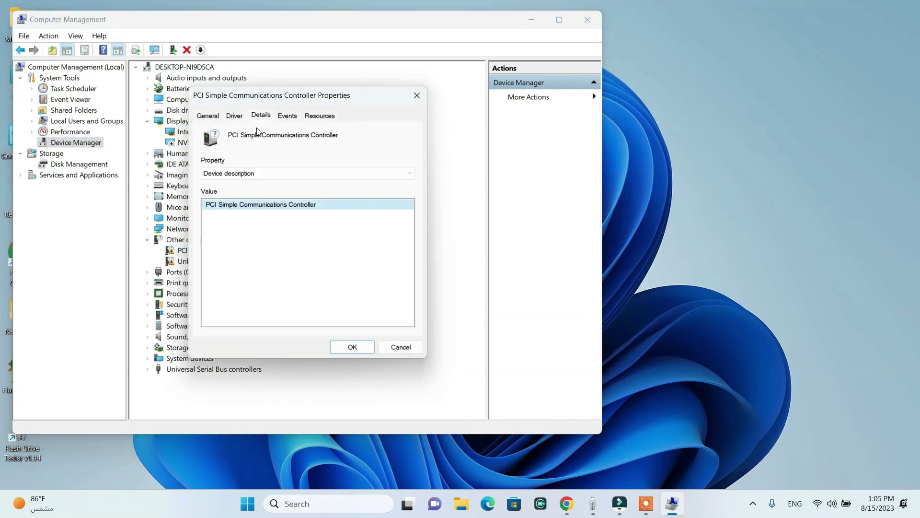
{"action": "left_click", "coordinate": [252, 173]}
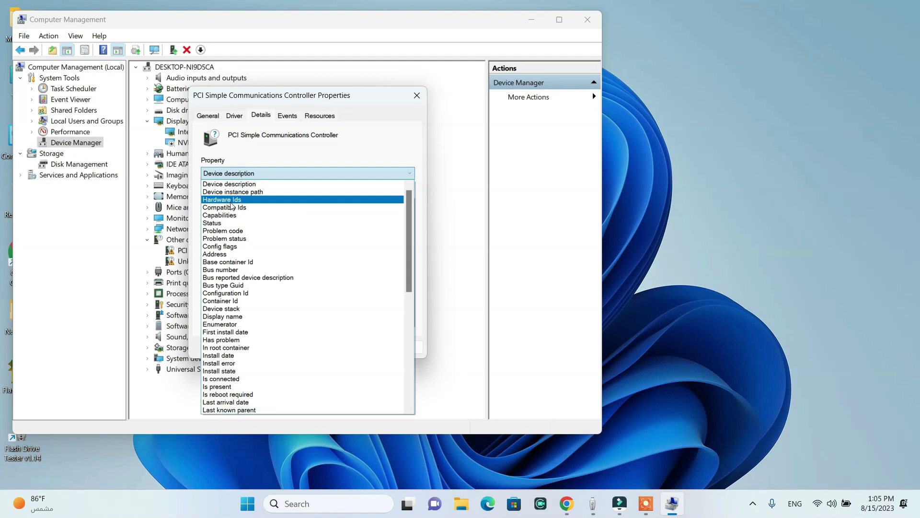
{"action": "left_click", "coordinate": [231, 201]}
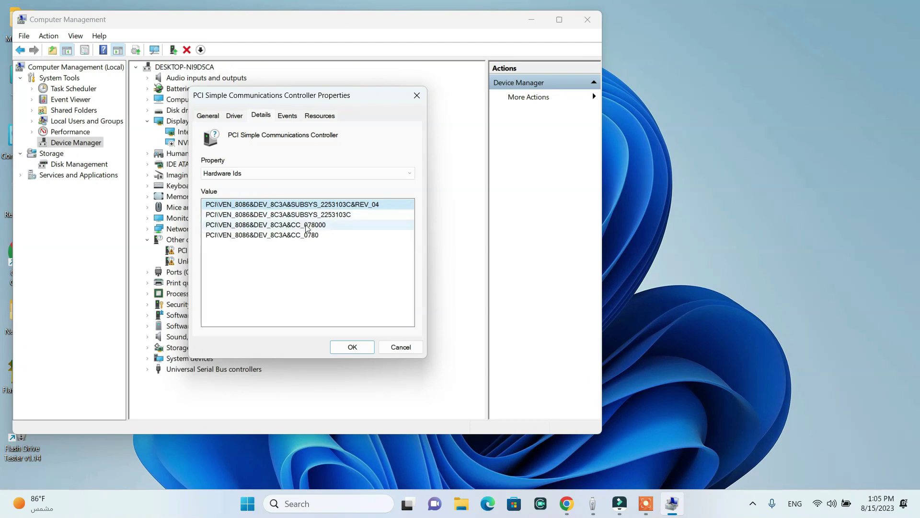
{"action": "right_click", "coordinate": [284, 209]}
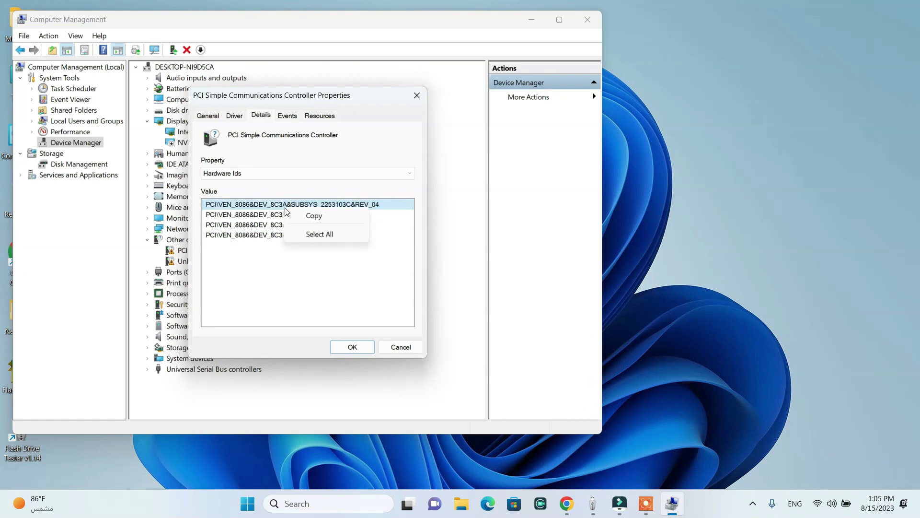
{"action": "left_click", "coordinate": [312, 219]}
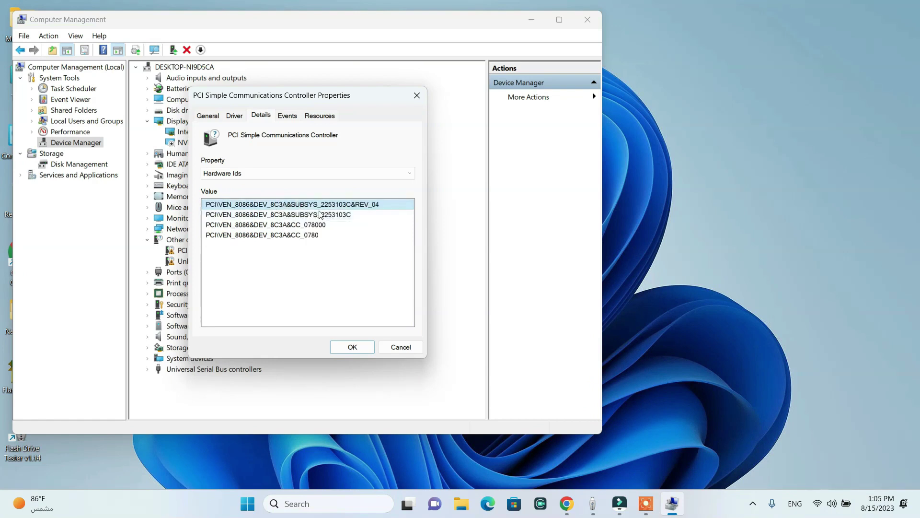
- Switch to Chrome, paste the copied hardware ID into the DriverPack driver search and open the Intel(R) 8 Series/C220 Series Management Engine suggestion
{"action": "left_click", "coordinate": [565, 505]}
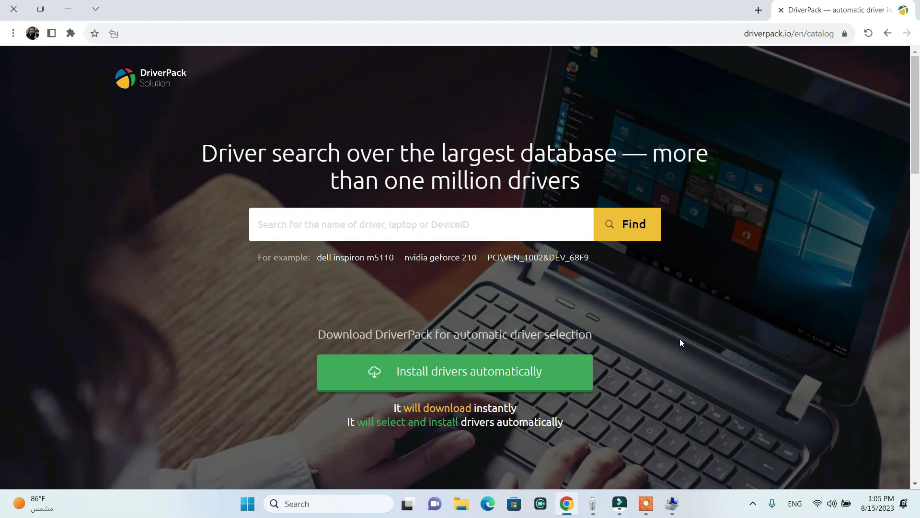
{"action": "right_click", "coordinate": [514, 223]}
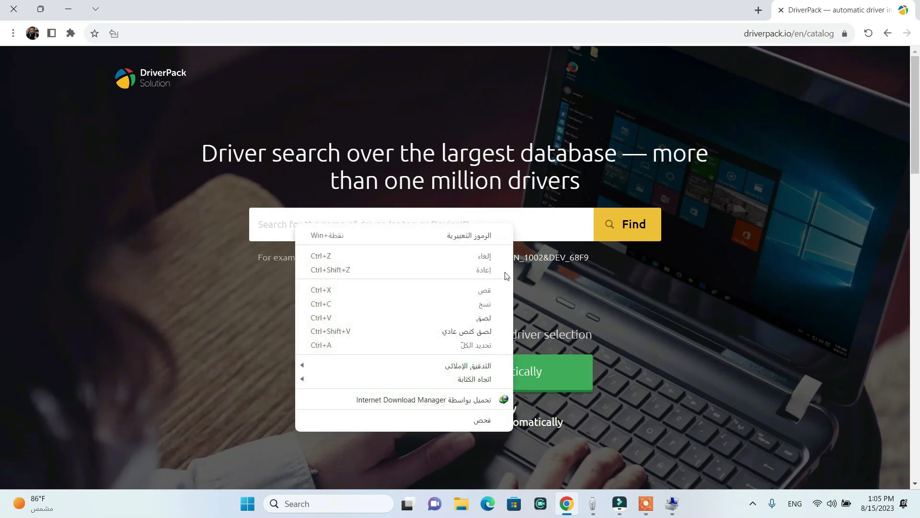
{"action": "left_click", "coordinate": [496, 318]}
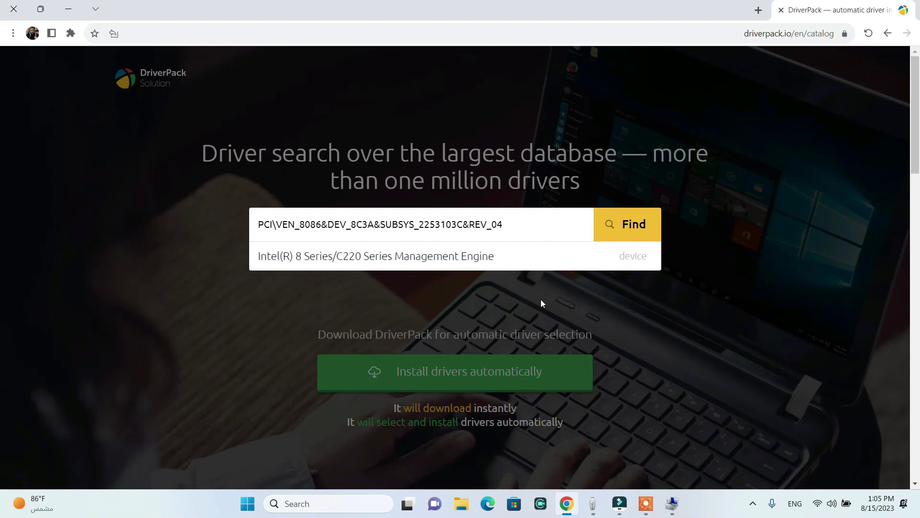
{"action": "left_click", "coordinate": [358, 259]}
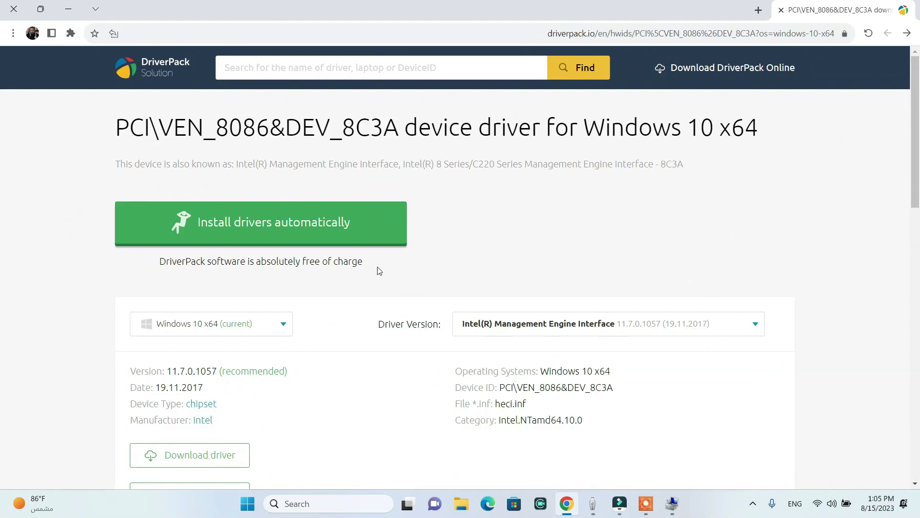
- Download the Intel Management Engine Interface 11.7.0.1057 driver for Windows 10 x64 as a ZIP, saving it to the Desktop
{"action": "scroll", "coordinate": [302, 294], "scroll_direction": "down", "scroll_amount": 2}
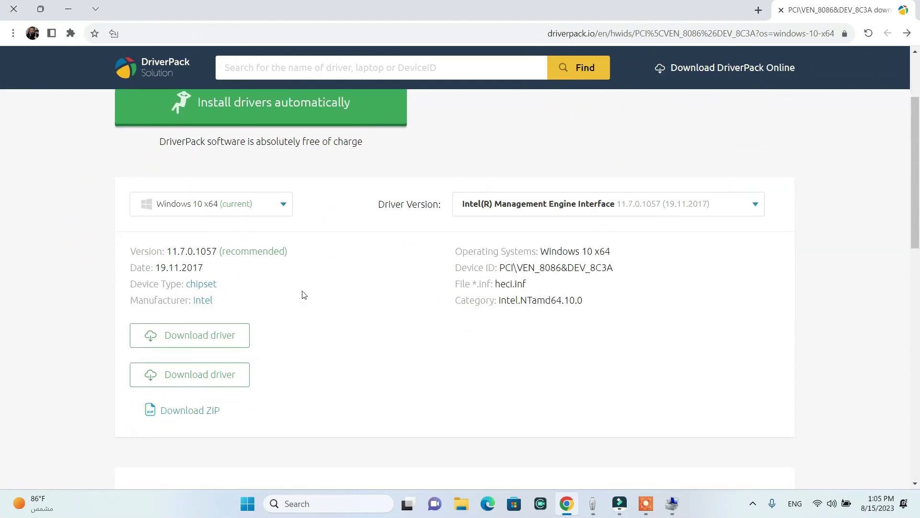
{"action": "scroll", "coordinate": [517, 287], "scroll_direction": "up", "scroll_amount": 2}
{"action": "scroll", "coordinate": [519, 308], "scroll_direction": "down", "scroll_amount": 1}
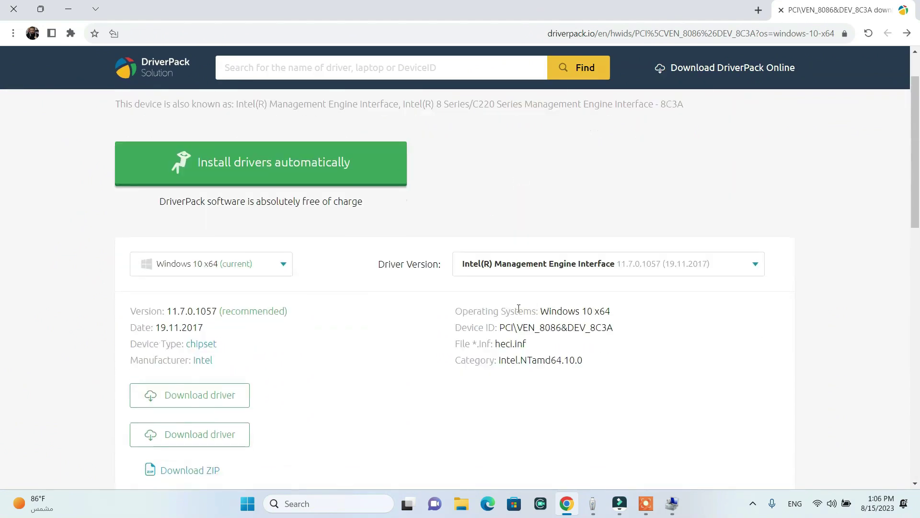
{"action": "scroll", "coordinate": [178, 317], "scroll_direction": "down", "scroll_amount": 1}
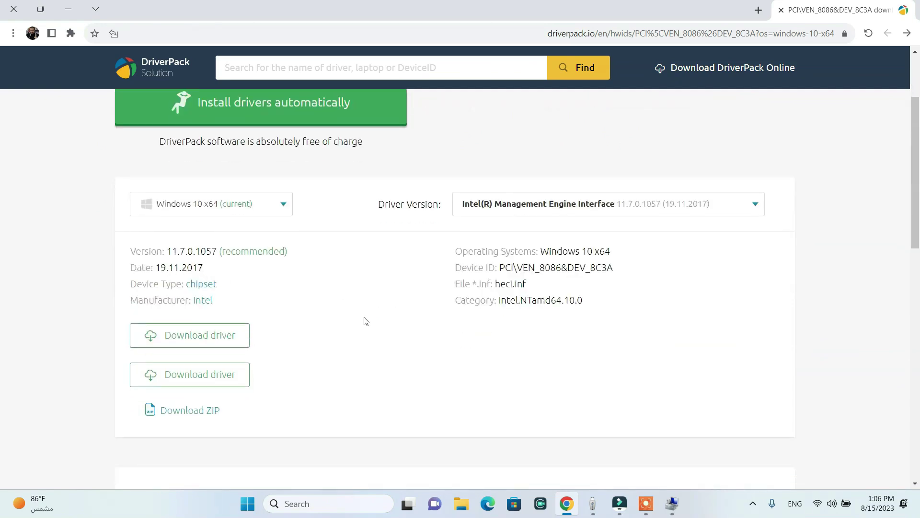
{"action": "scroll", "coordinate": [284, 338], "scroll_direction": "down", "scroll_amount": 1}
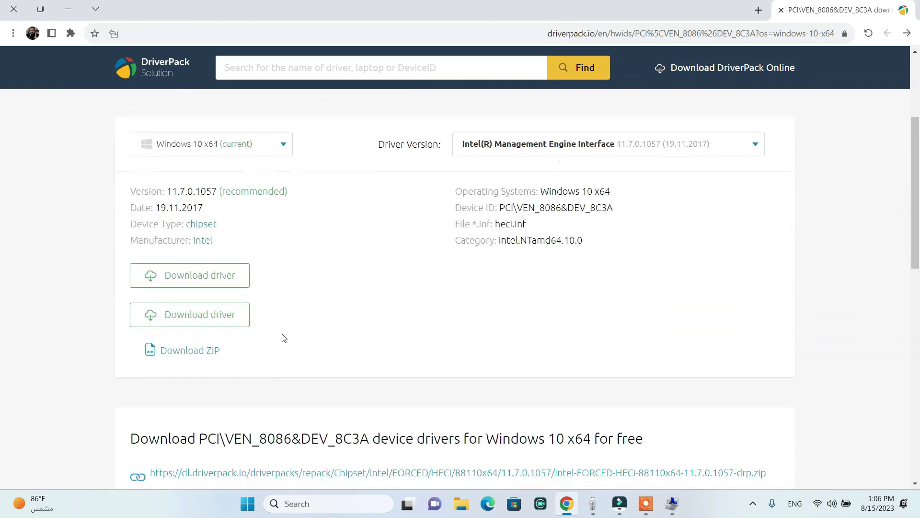
{"action": "left_click", "coordinate": [208, 355]}
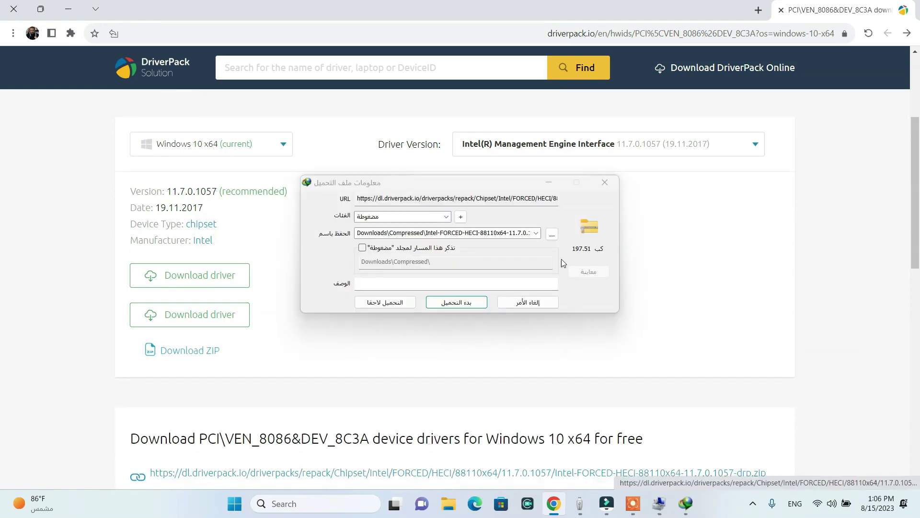
{"action": "left_click", "coordinate": [551, 234]}
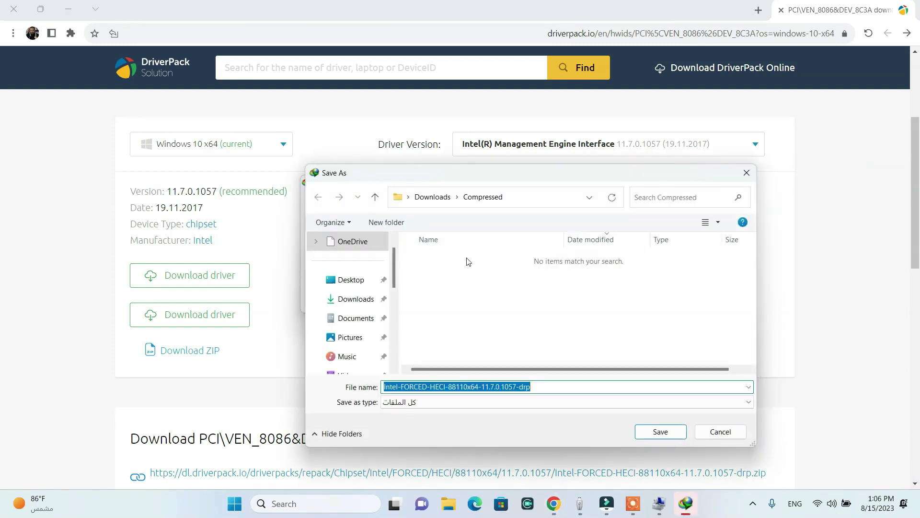
{"action": "left_click", "coordinate": [364, 278]}
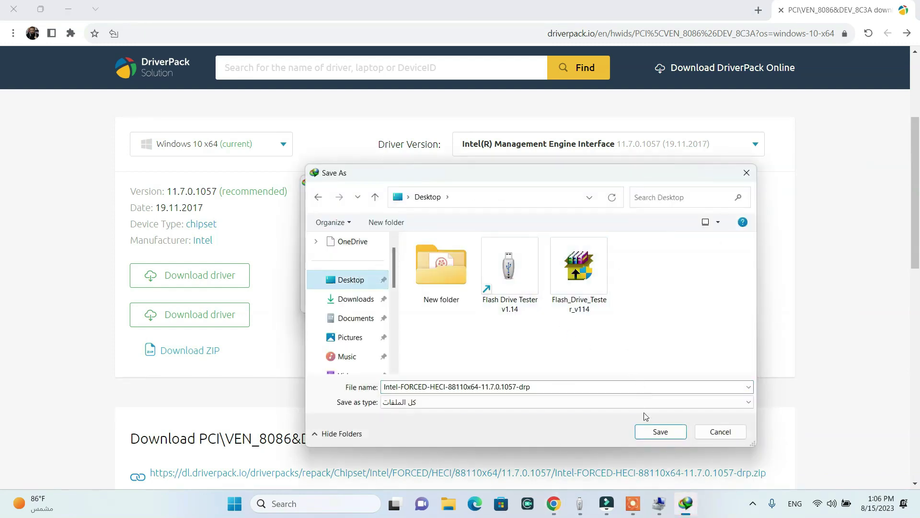
{"action": "left_click", "coordinate": [650, 437]}
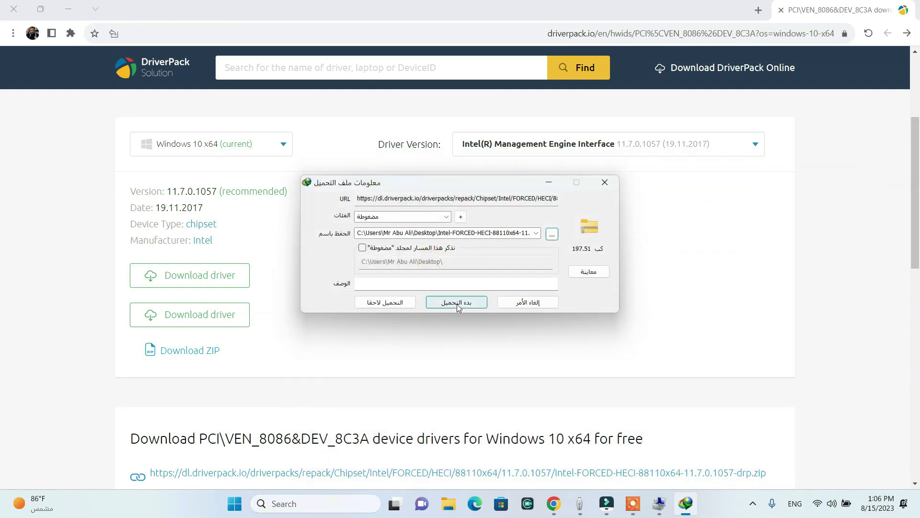
{"action": "left_click", "coordinate": [457, 303]}
{"action": "left_click", "coordinate": [575, 183]}
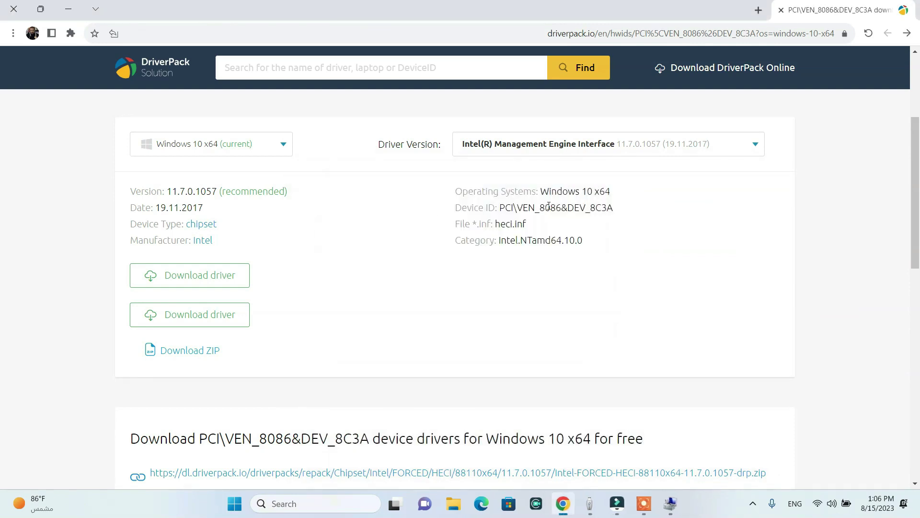
- Uncover the desktop and extract the downloaded driver archive into its own folder, Intel-FORCED-HECI-88110x64-11.7.0.1057-drp
{"action": "left_click", "coordinate": [72, 10]}
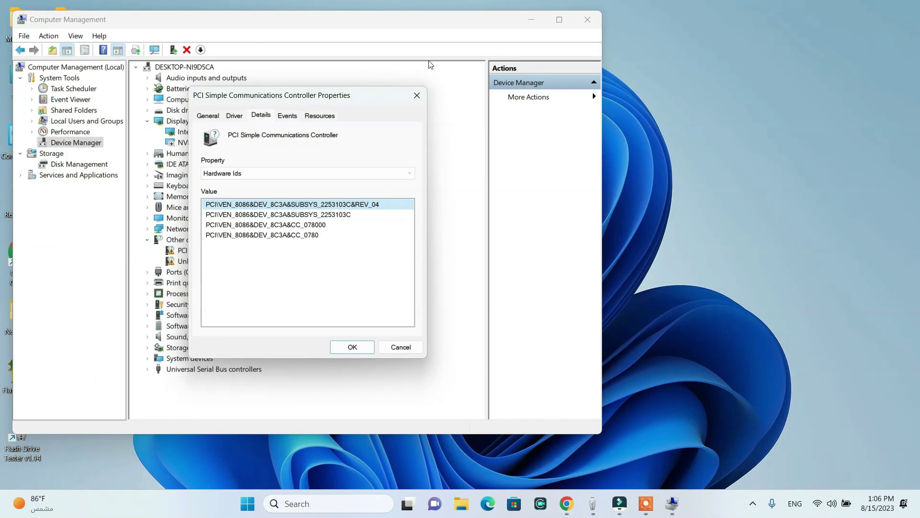
{"action": "left_click_drag", "start_coordinate": [357, 21], "coordinate": [625, 30]}
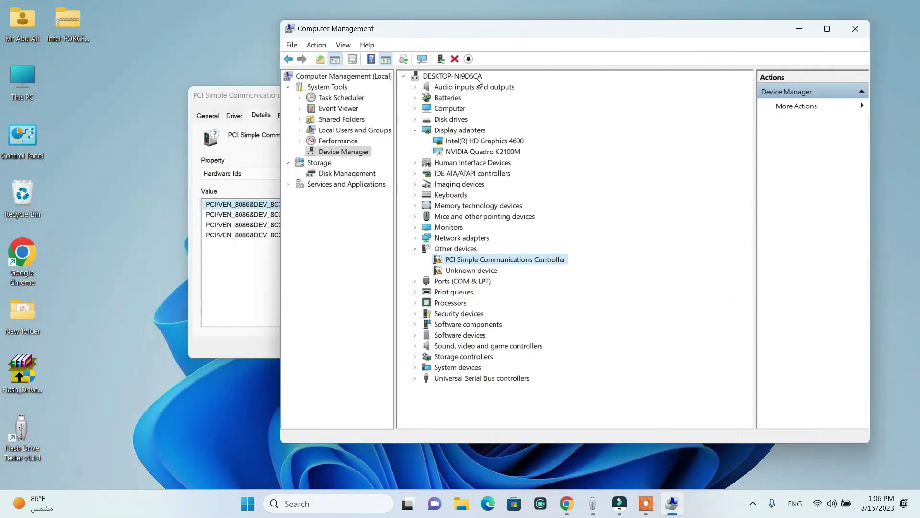
{"action": "left_click_drag", "start_coordinate": [71, 31], "coordinate": [92, 81]}
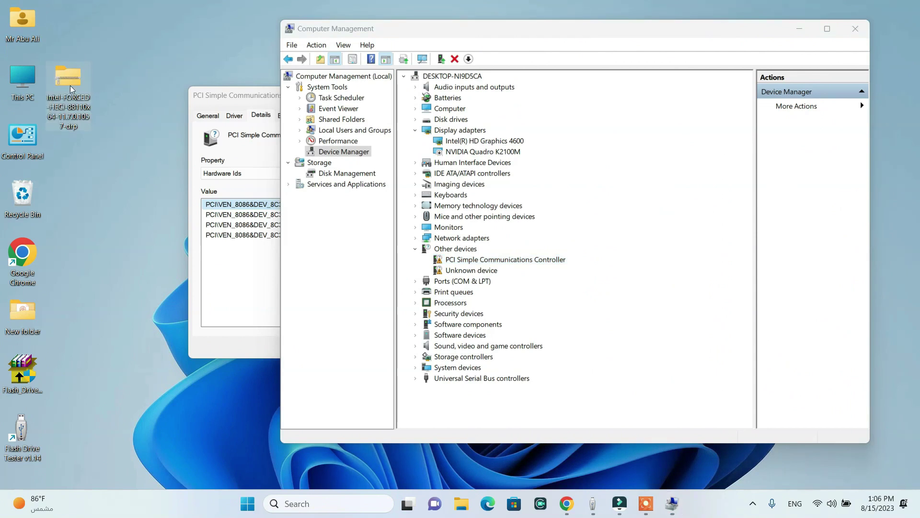
{"action": "right_click", "coordinate": [70, 85]}
{"action": "mouse_move", "coordinate": [205, 306]}
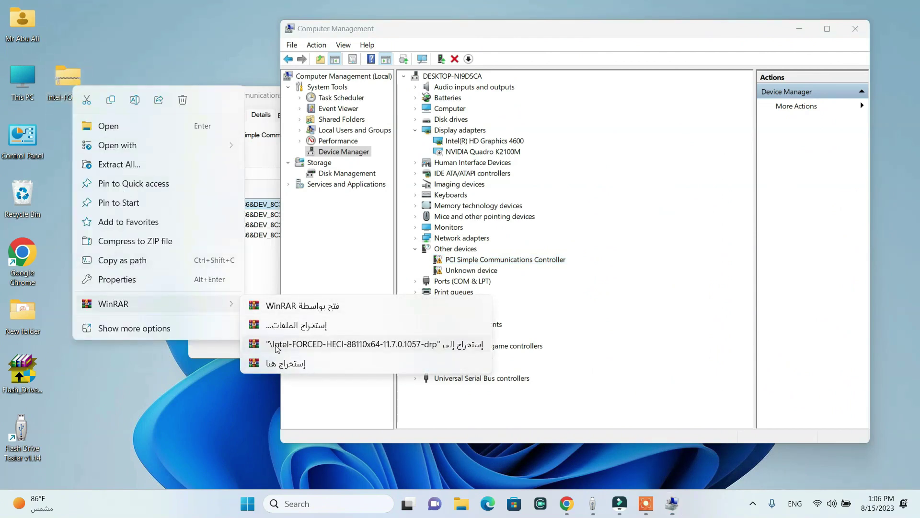
{"action": "left_click", "coordinate": [277, 344]}
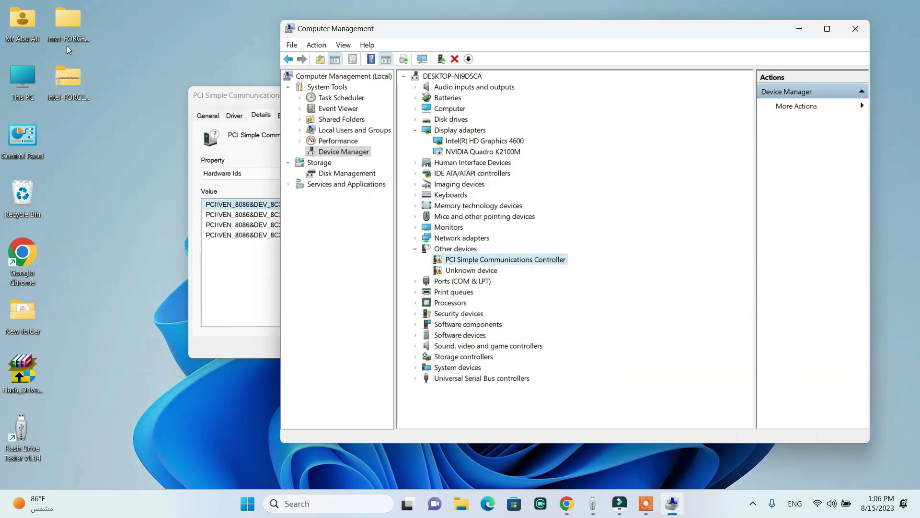
- Browse the extracted driver folder down to its 11.7.0.1057 subfolder, examine the driver files and close the folder window
{"action": "double_click", "coordinate": [68, 26]}
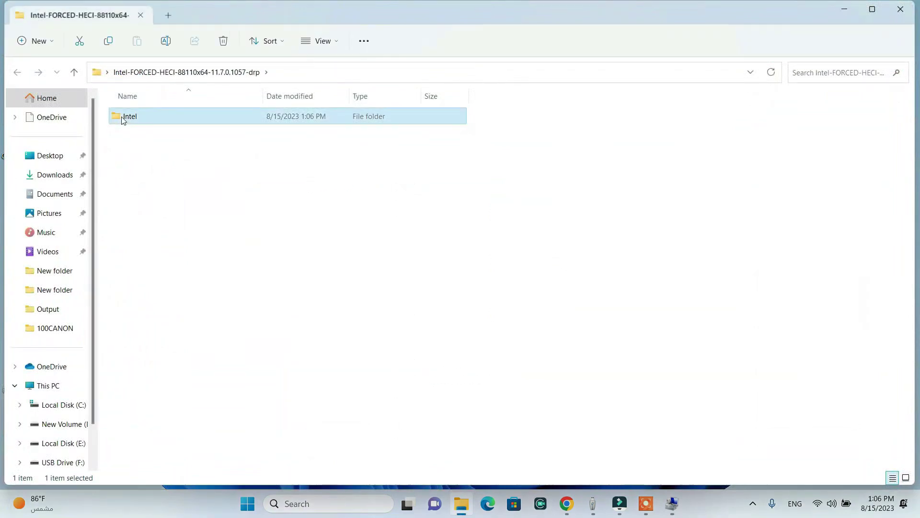
{"action": "double_click", "coordinate": [144, 116]}
{"action": "left_click", "coordinate": [147, 118]}
{"action": "double_click", "coordinate": [146, 119]}
{"action": "double_click", "coordinate": [146, 117]}
{"action": "double_click", "coordinate": [146, 118]}
{"action": "double_click", "coordinate": [146, 119]}
{"action": "left_click_drag", "start_coordinate": [170, 276], "coordinate": [258, 116]}
{"action": "left_click", "coordinate": [273, 239]}
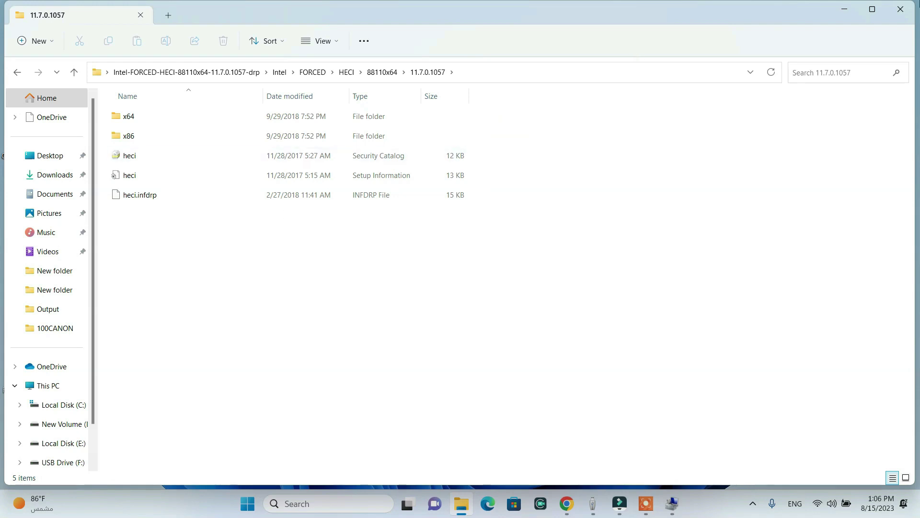
{"action": "left_click", "coordinate": [901, 14]}
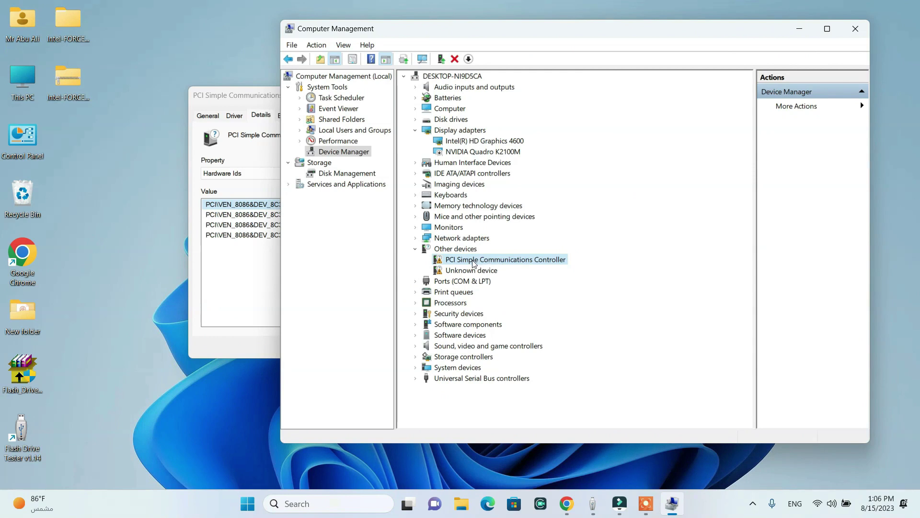
- Reopen the PCI Simple Communications Controller's properties and start a driver update that browses the computer for drivers
{"action": "left_click", "coordinate": [240, 271]}
{"action": "left_click", "coordinate": [417, 95]}
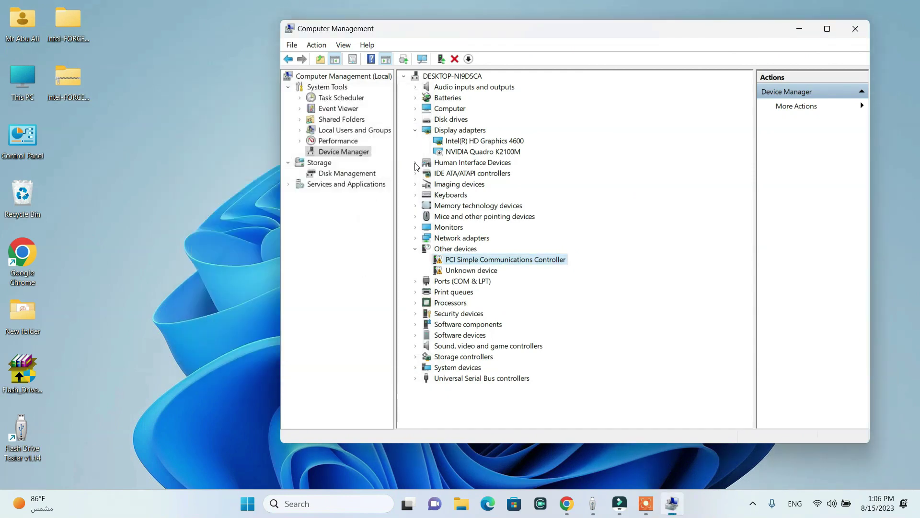
{"action": "right_click", "coordinate": [447, 262]}
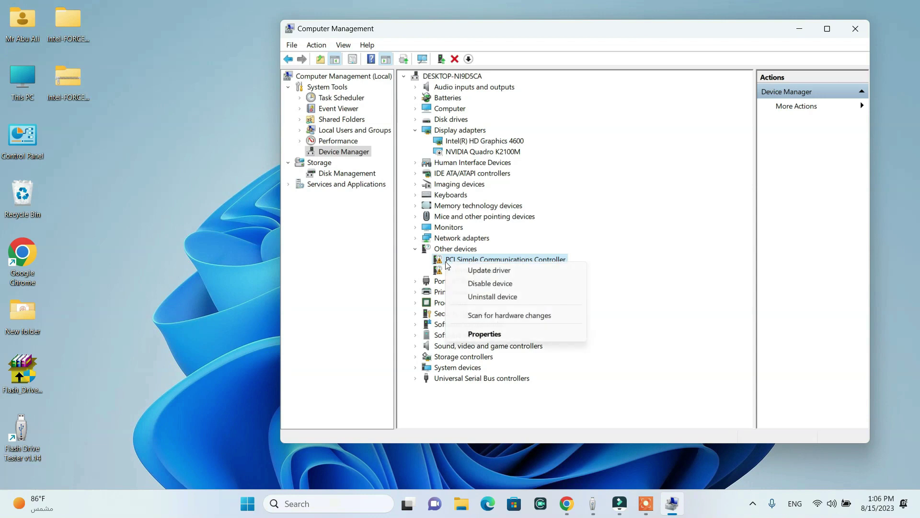
{"action": "left_click", "coordinate": [493, 335]}
{"action": "left_click", "coordinate": [236, 116]}
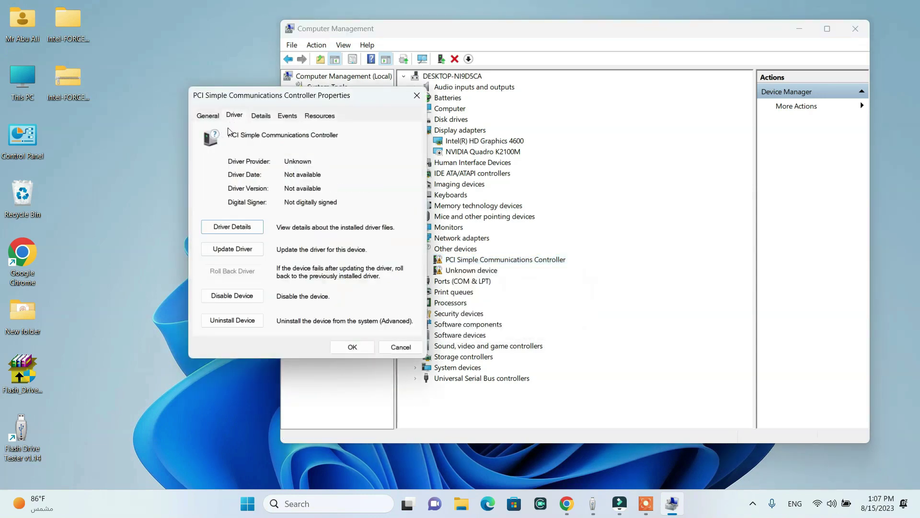
{"action": "left_click", "coordinate": [239, 253]}
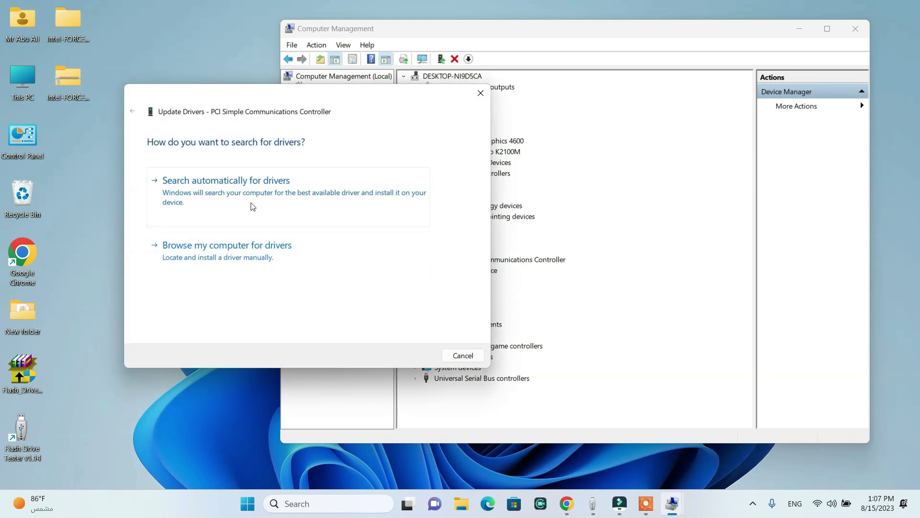
{"action": "left_click", "coordinate": [225, 254]}
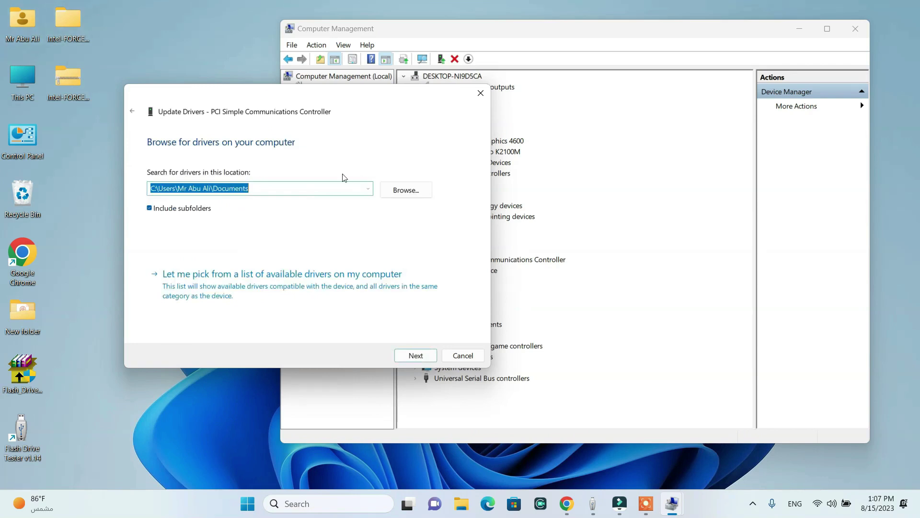
- Choose the Intel subfolder of Intel-FORCED-HECI-88110x64-11.7.0.1057-drp on the Desktop as the driver location and install the driver
{"action": "left_click", "coordinate": [409, 189]}
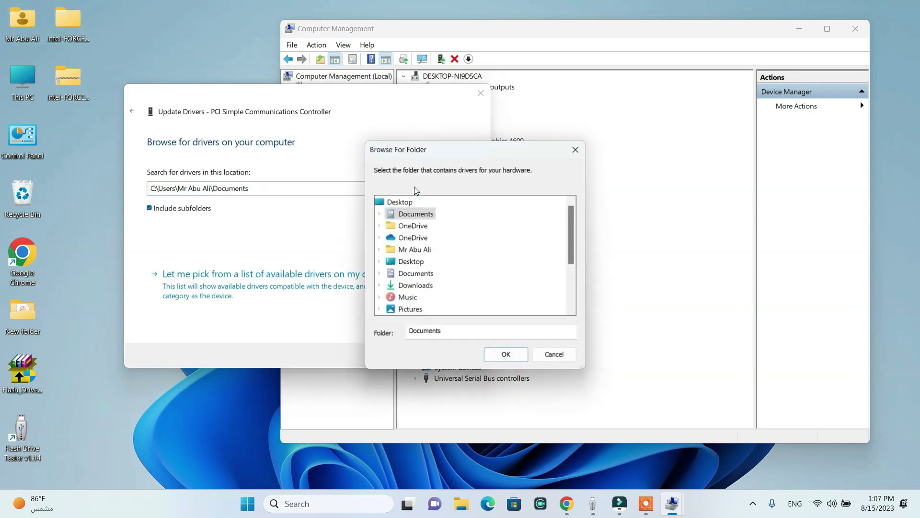
{"action": "left_click", "coordinate": [414, 264]}
{"action": "left_click", "coordinate": [528, 275]}
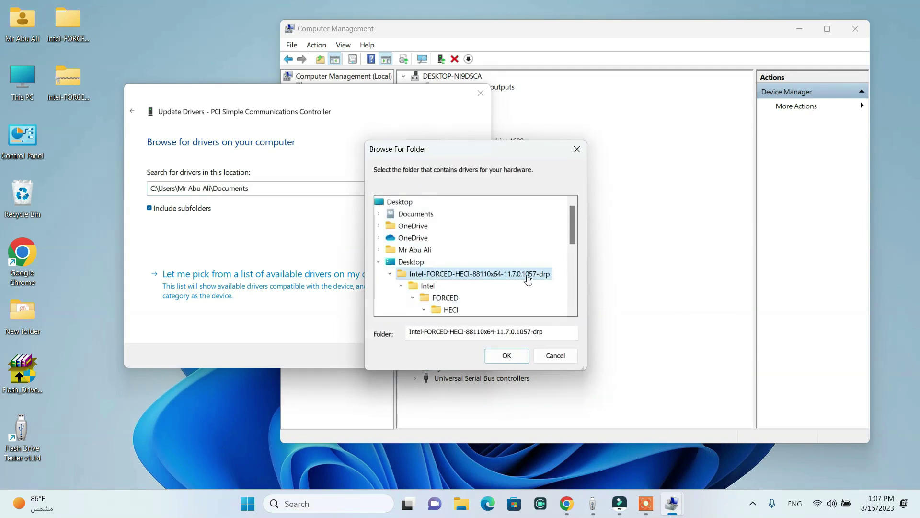
{"action": "left_click", "coordinate": [426, 287]}
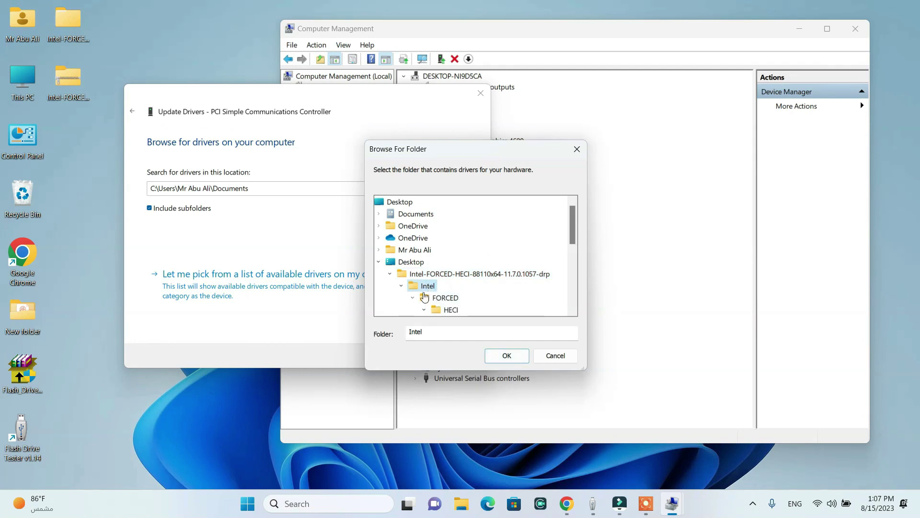
{"action": "left_click", "coordinate": [503, 357]}
{"action": "left_click", "coordinate": [417, 356]}
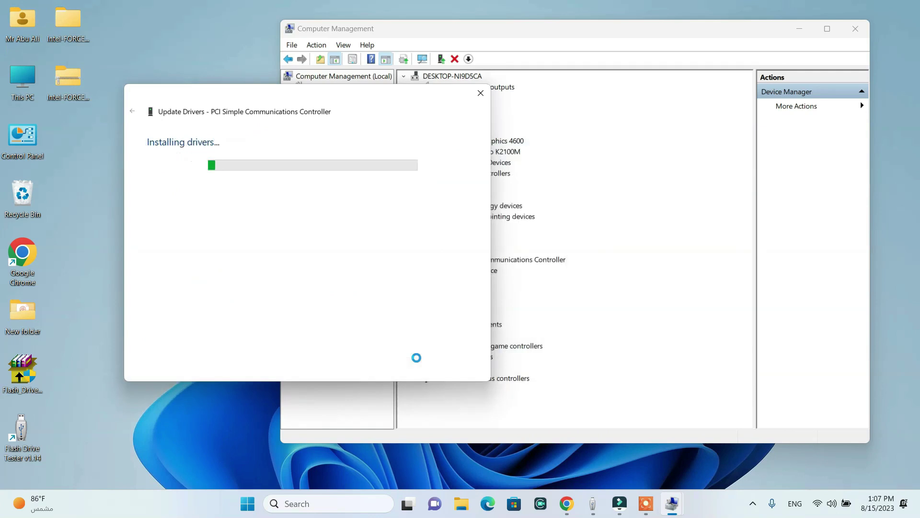
- Close the driver update wizard and the device properties, and collapse the System devices category
{"action": "left_click_drag", "start_coordinate": [355, 91], "coordinate": [551, 95]}
{"action": "left_click", "coordinate": [647, 375]}
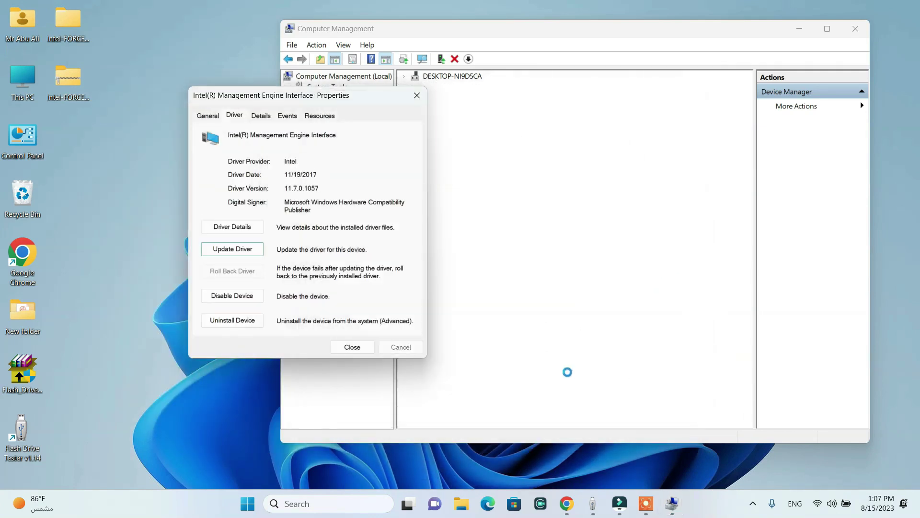
{"action": "left_click", "coordinate": [350, 345]}
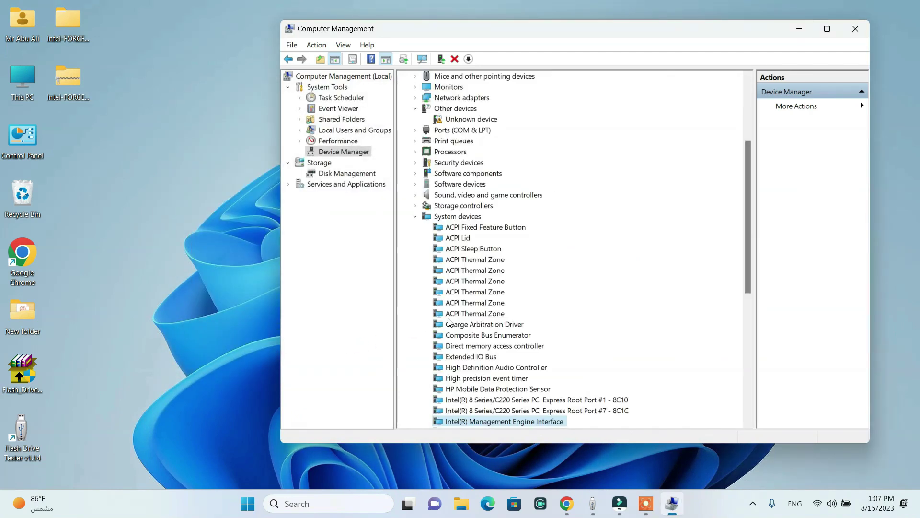
{"action": "scroll", "coordinate": [483, 216], "scroll_direction": "up", "scroll_amount": 3}
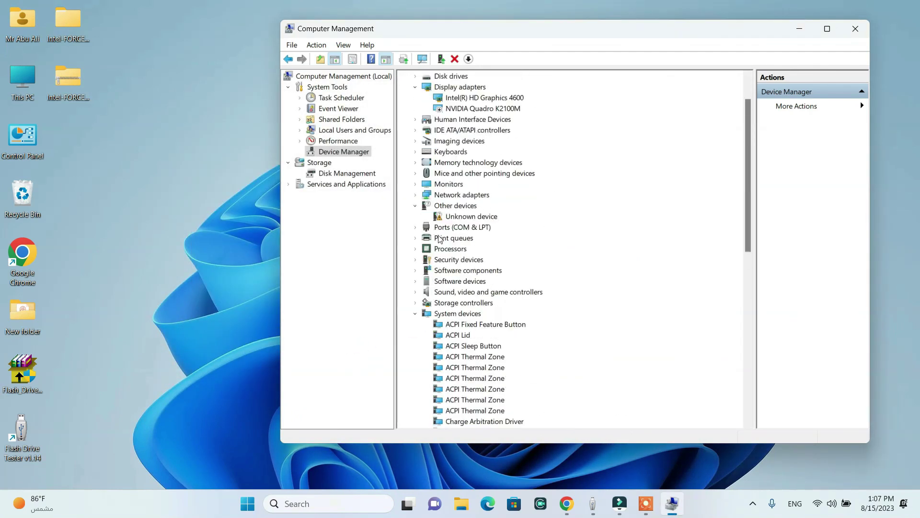
{"action": "left_click", "coordinate": [416, 314]}
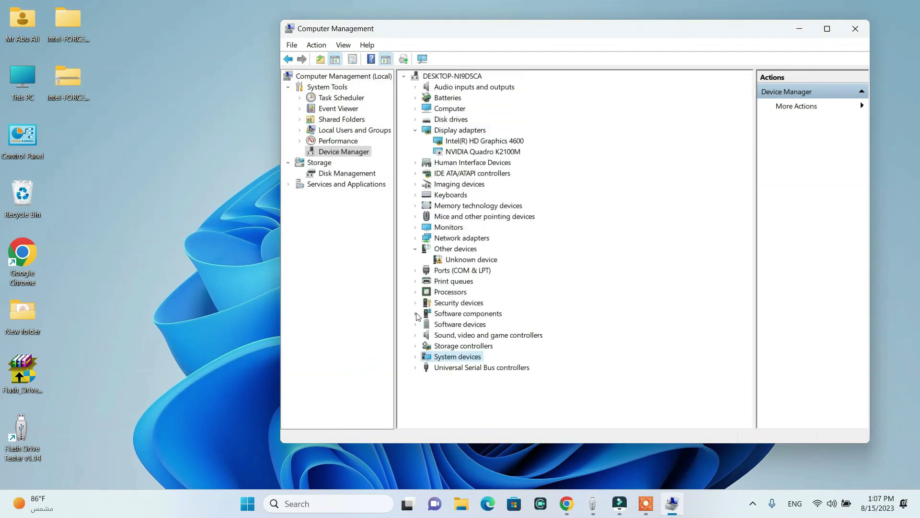
- Show the Hardware Ids in the properties of the Unknown device and copy the first one, USB\VID_8087&PID_07DC&REV_0001
{"action": "right_click", "coordinate": [455, 261]}
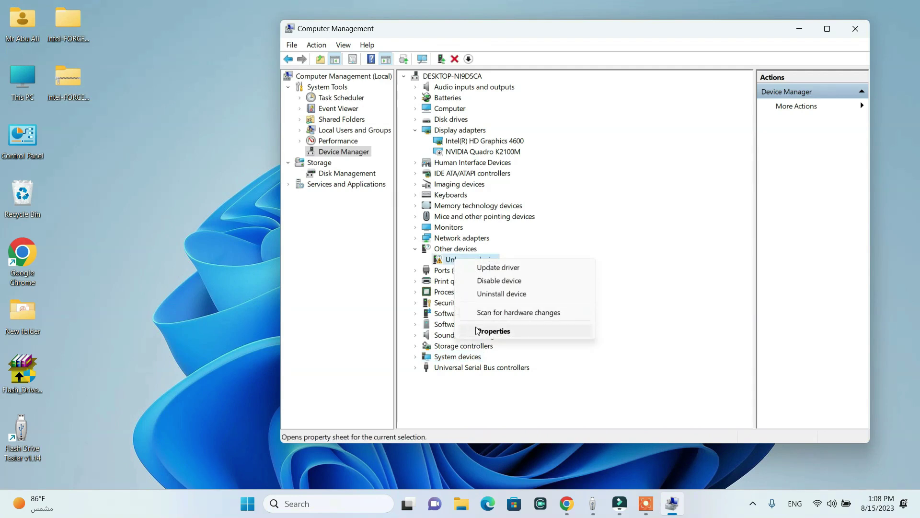
{"action": "left_click", "coordinate": [494, 331]}
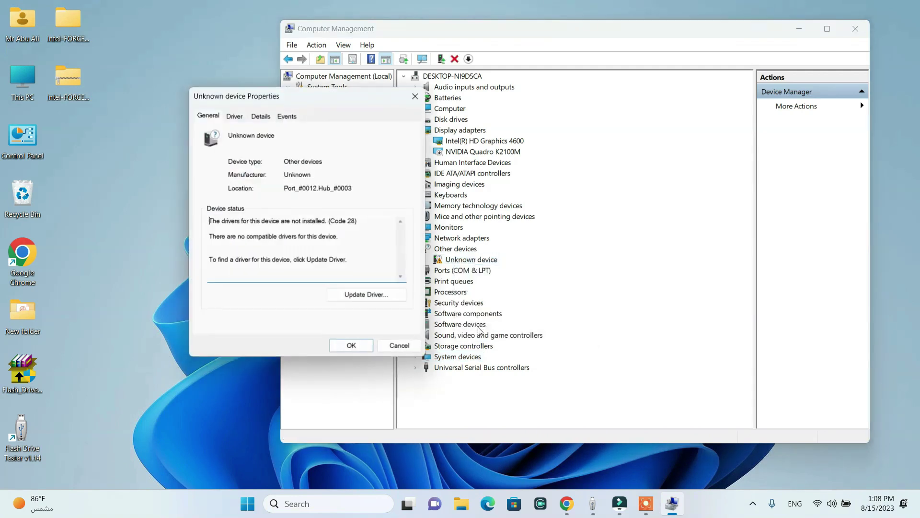
{"action": "left_click", "coordinate": [263, 120]}
{"action": "left_click", "coordinate": [263, 174]}
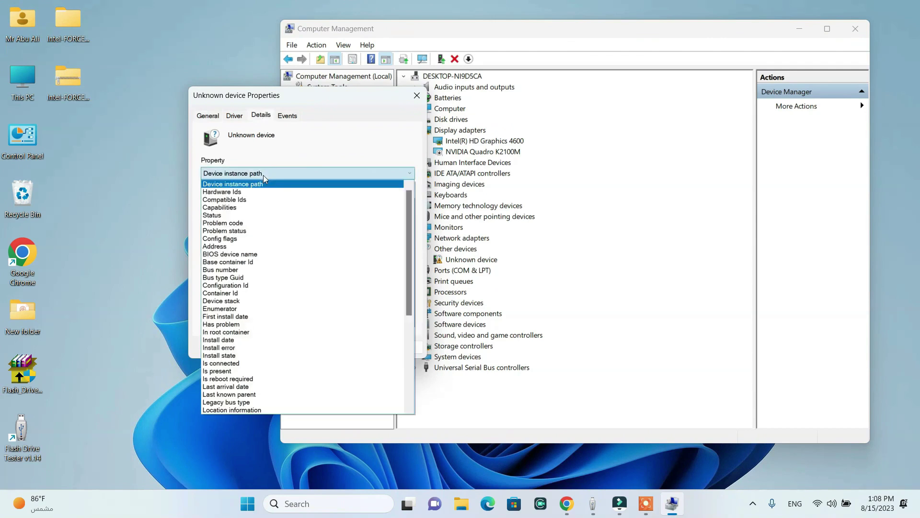
{"action": "left_click", "coordinate": [235, 195]}
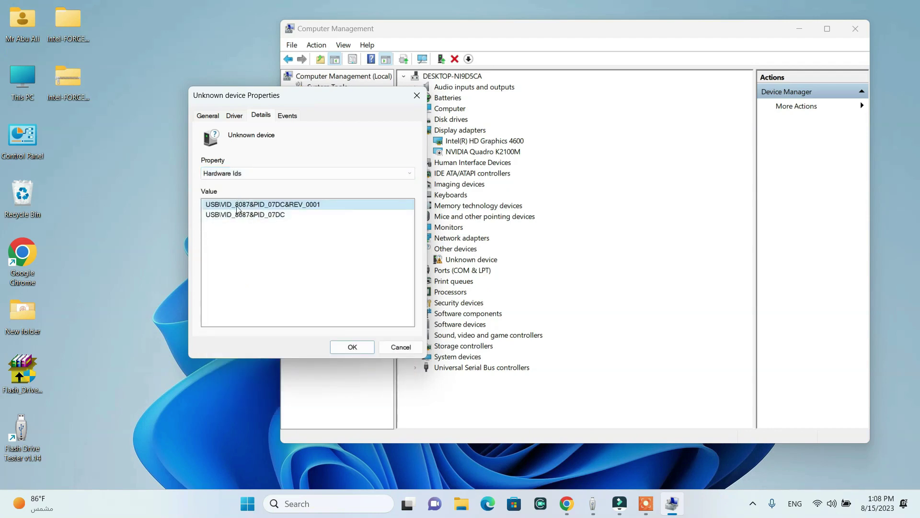
{"action": "right_click", "coordinate": [242, 204]}
{"action": "left_click", "coordinate": [271, 211]}
- Switch to Chrome, paste the copied hardware ID into the DriverPack catalog search and open the BlueSoleil Generic Bluetooth Driver suggestion
{"action": "left_click", "coordinate": [566, 504]}
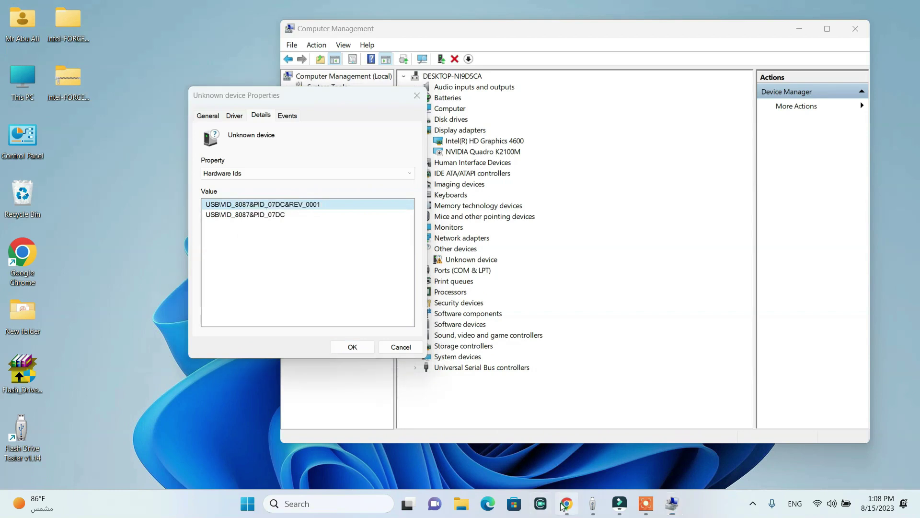
{"action": "left_click", "coordinate": [907, 33]}
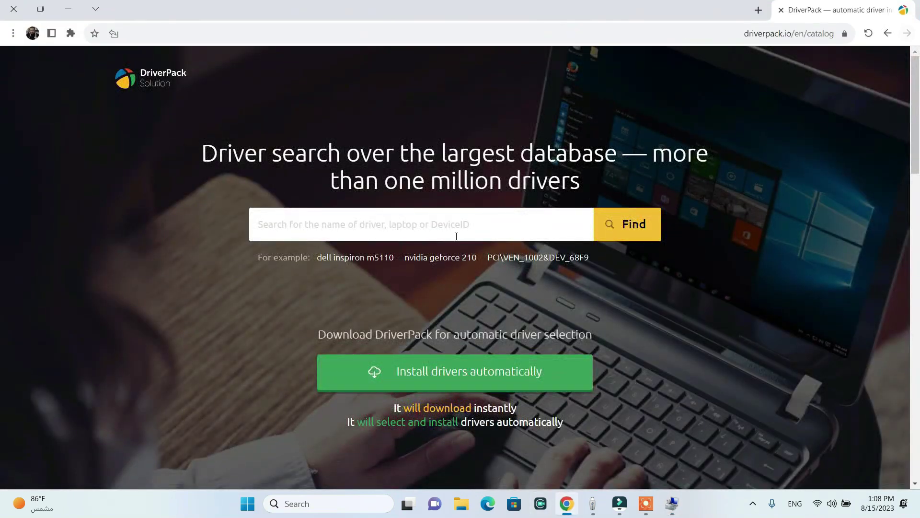
{"action": "right_click", "coordinate": [433, 234]}
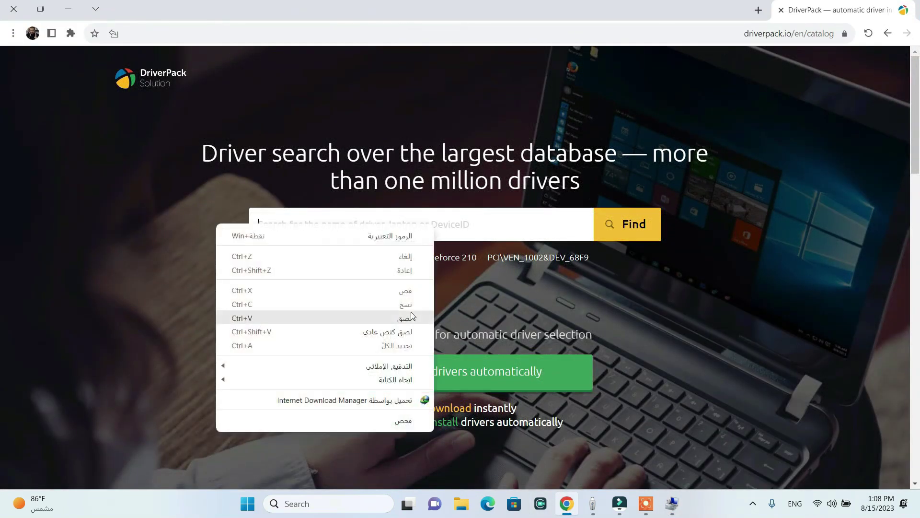
{"action": "left_click", "coordinate": [412, 317]}
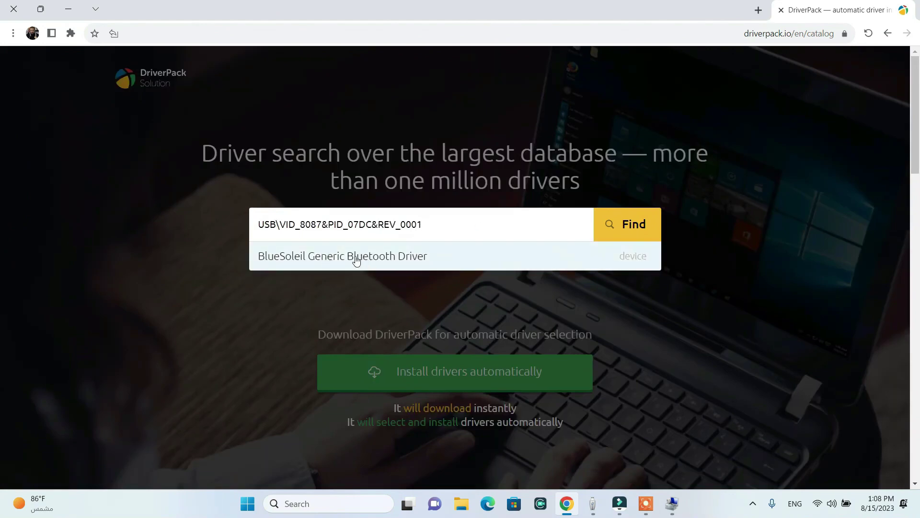
{"action": "left_click", "coordinate": [356, 258]}
- Download the Intel Bluetooth driver 20.100.5.1 for Windows 10 x64 as a ZIP, saving it to the Desktop
{"action": "scroll", "coordinate": [241, 305], "scroll_direction": "down", "scroll_amount": 3}
{"action": "scroll", "coordinate": [242, 305], "scroll_direction": "down", "scroll_amount": 3}
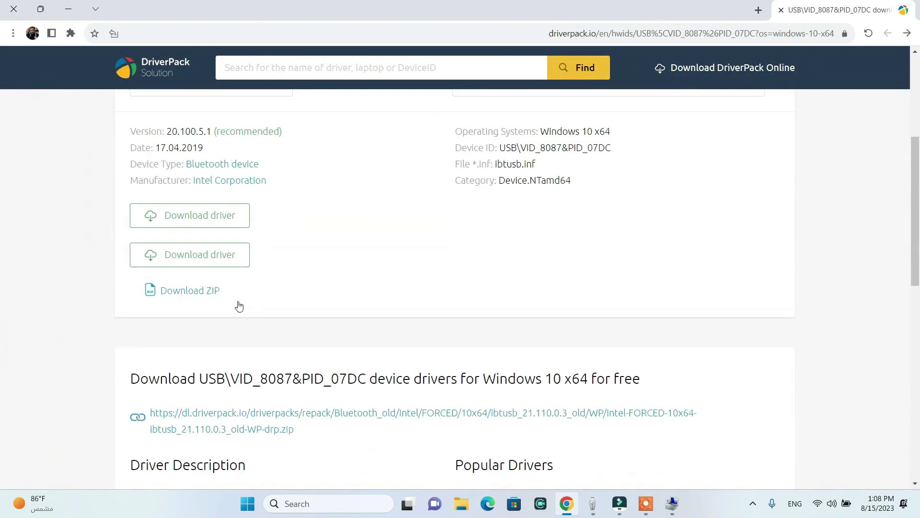
{"action": "left_click", "coordinate": [197, 296]}
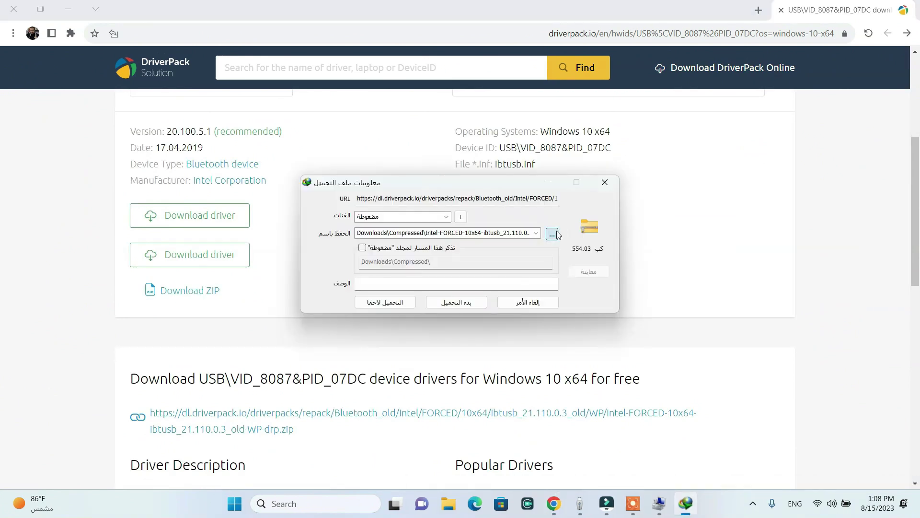
{"action": "left_click", "coordinate": [554, 234]}
{"action": "left_click", "coordinate": [350, 279]}
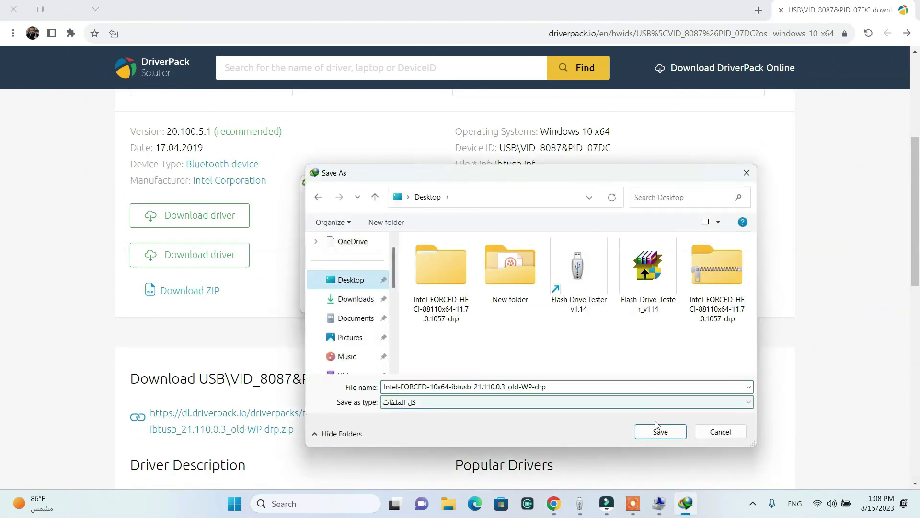
{"action": "left_click", "coordinate": [661, 432]}
{"action": "left_click", "coordinate": [459, 307]}
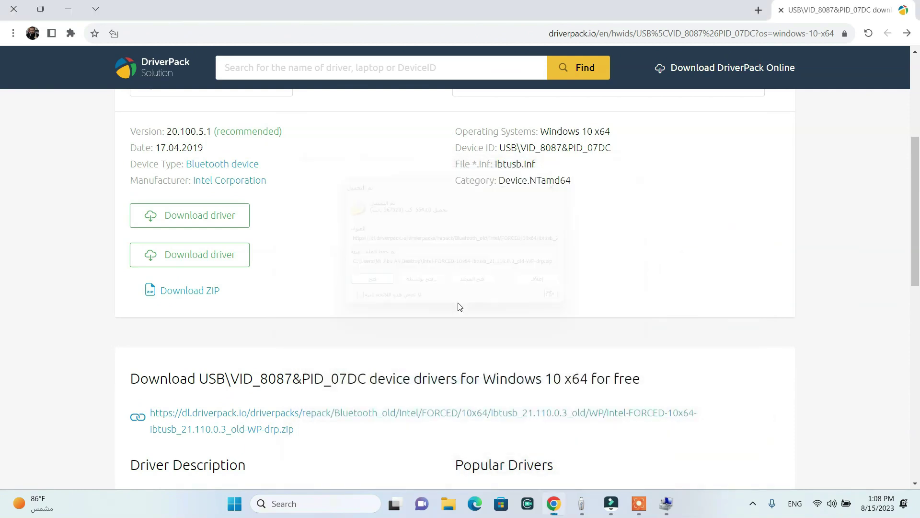
{"action": "left_click", "coordinate": [573, 181]}
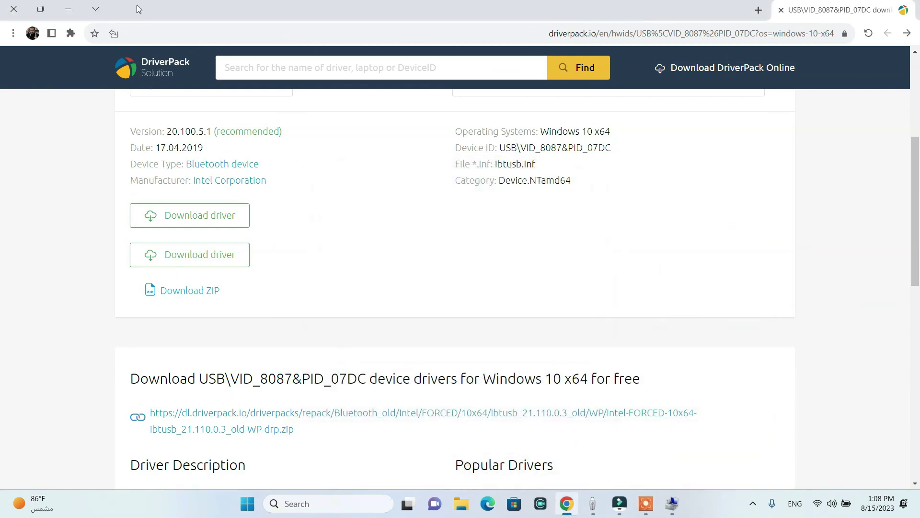
- Move the old HECI driver folder and archive to the Recycle Bin, and extract the Intel-FORCED-10x64-ibtusb_21.110.0.3_old-WP-drp archive into its own folder
{"action": "left_click", "coordinate": [68, 8]}
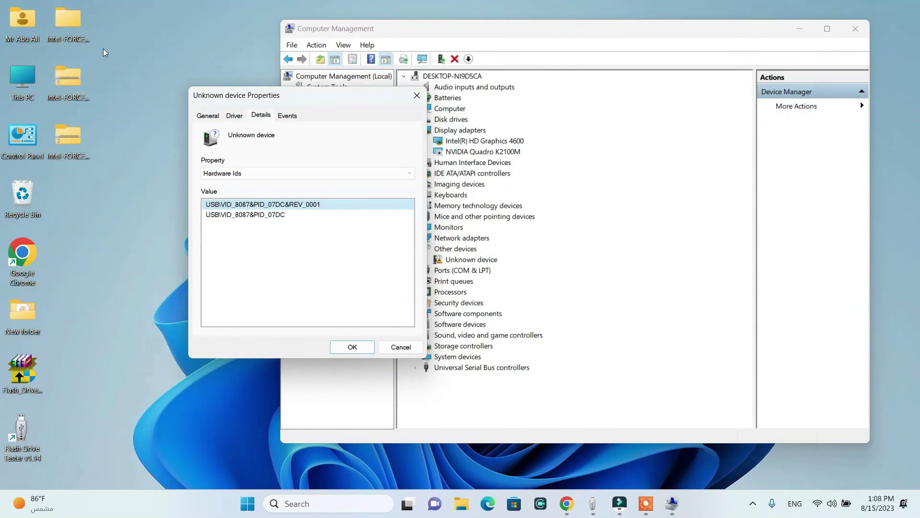
{"action": "left_click_drag", "start_coordinate": [111, 24], "coordinate": [27, 190]}
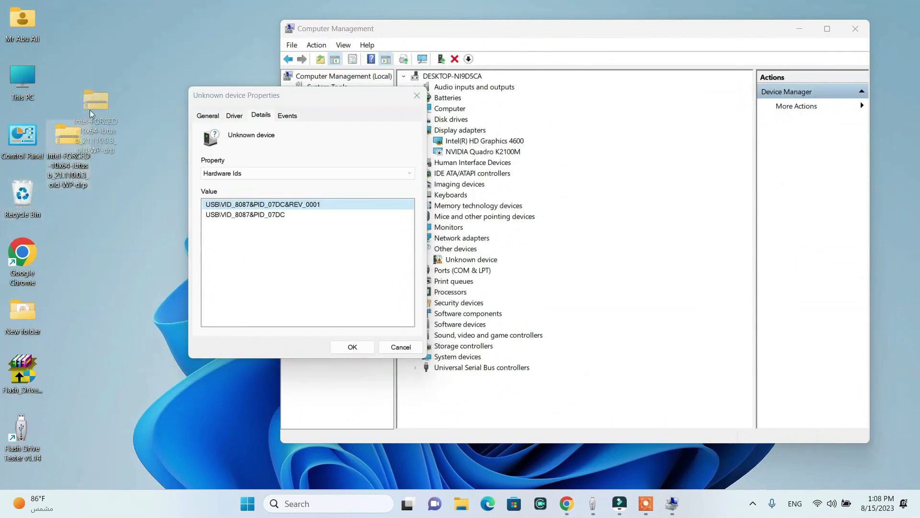
{"action": "right_click", "coordinate": [104, 71]}
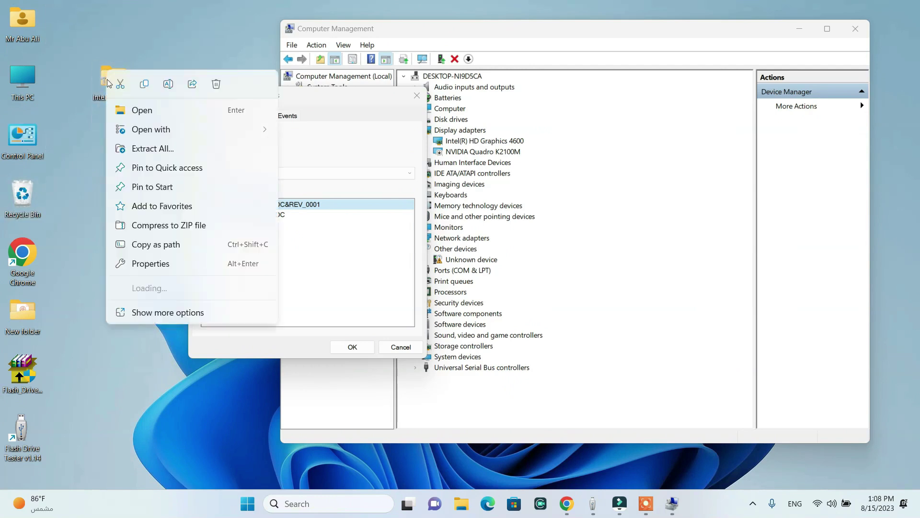
{"action": "mouse_move", "coordinate": [197, 288]}
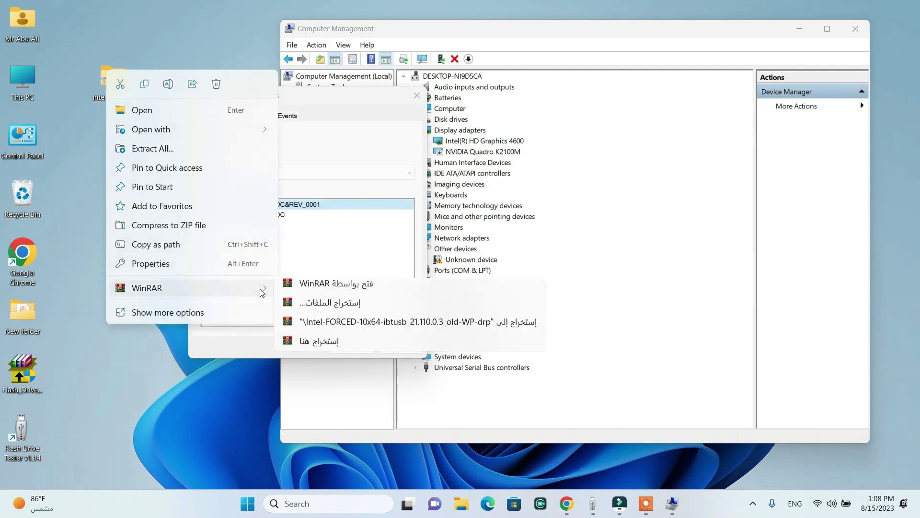
{"action": "left_click", "coordinate": [314, 330]}
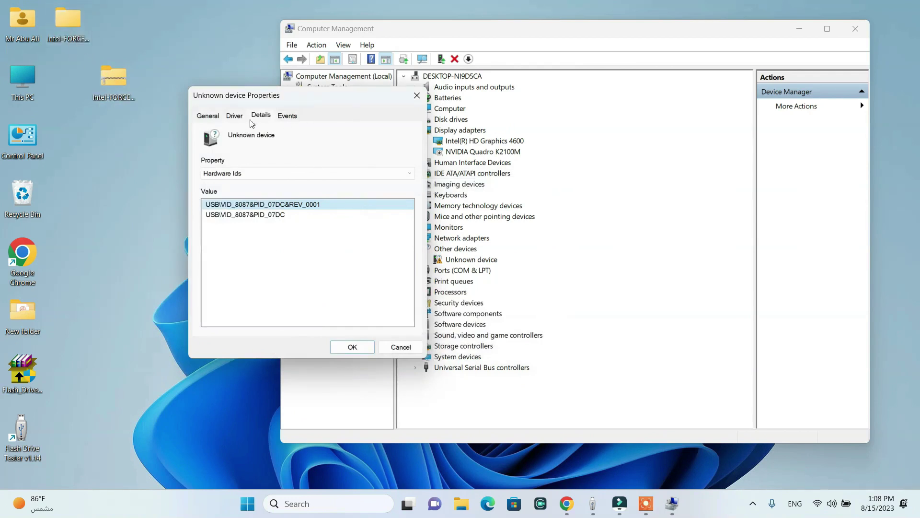
- Begin a manual driver update for the Unknown device, choosing the Intel subfolder of Intel-FORCED-10x64-ibtusb_21.110.0.3_old-WP-drp on the Desktop as the search location
{"action": "left_click", "coordinate": [234, 119]}
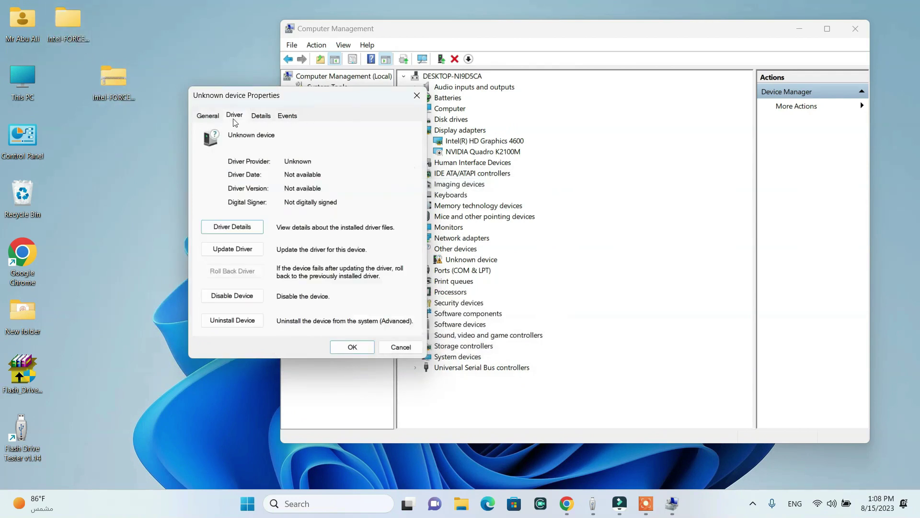
{"action": "left_click", "coordinate": [234, 251]}
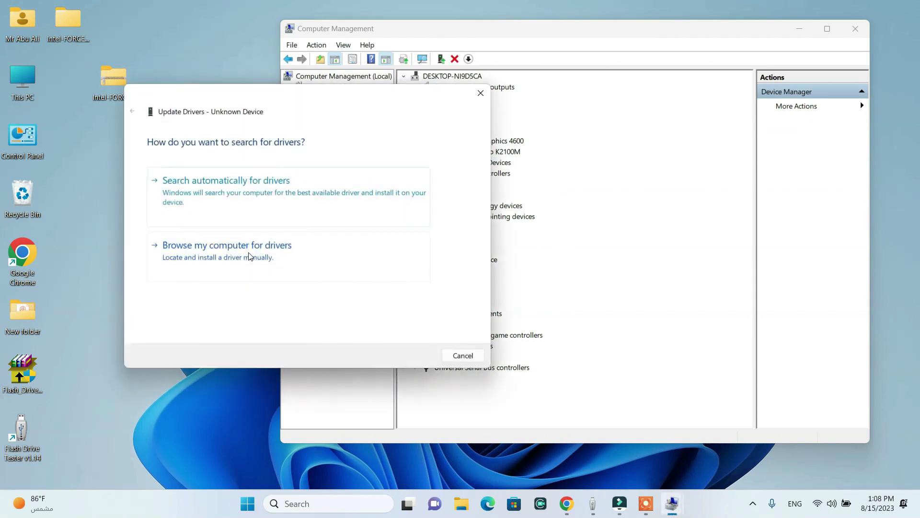
{"action": "left_click", "coordinate": [220, 253]}
{"action": "left_click", "coordinate": [405, 190]}
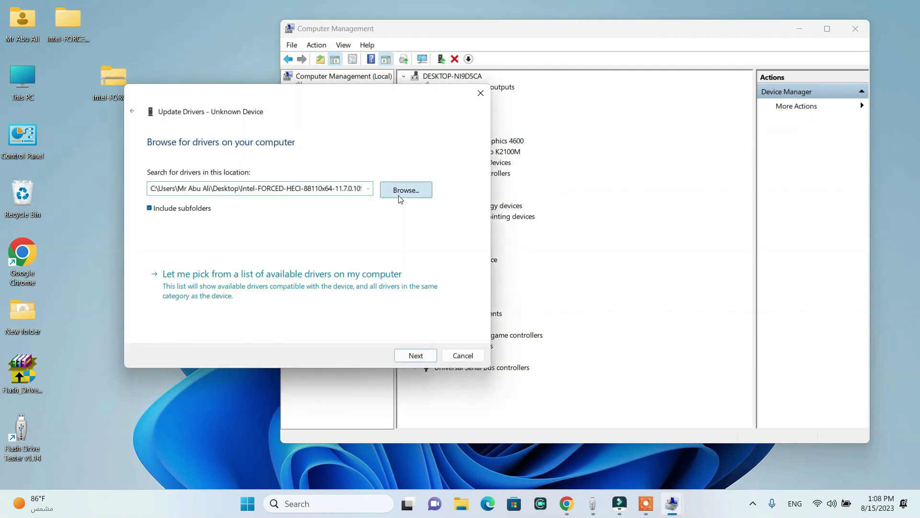
{"action": "left_click", "coordinate": [379, 250]}
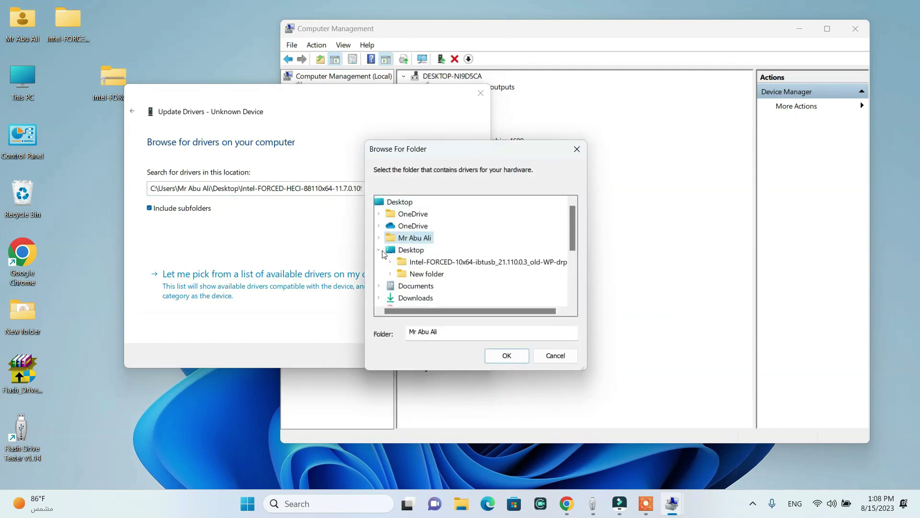
{"action": "left_click", "coordinate": [390, 261]}
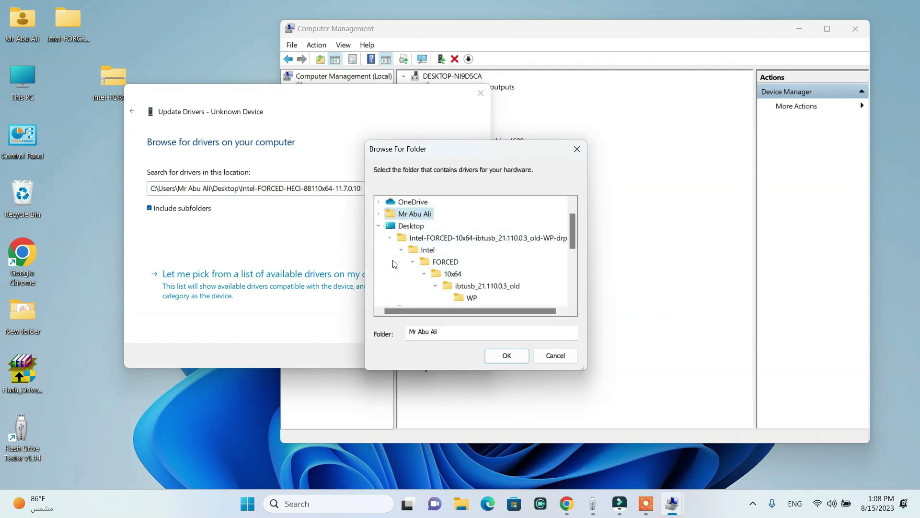
{"action": "left_click", "coordinate": [427, 250]}
{"action": "left_click", "coordinate": [506, 355]}
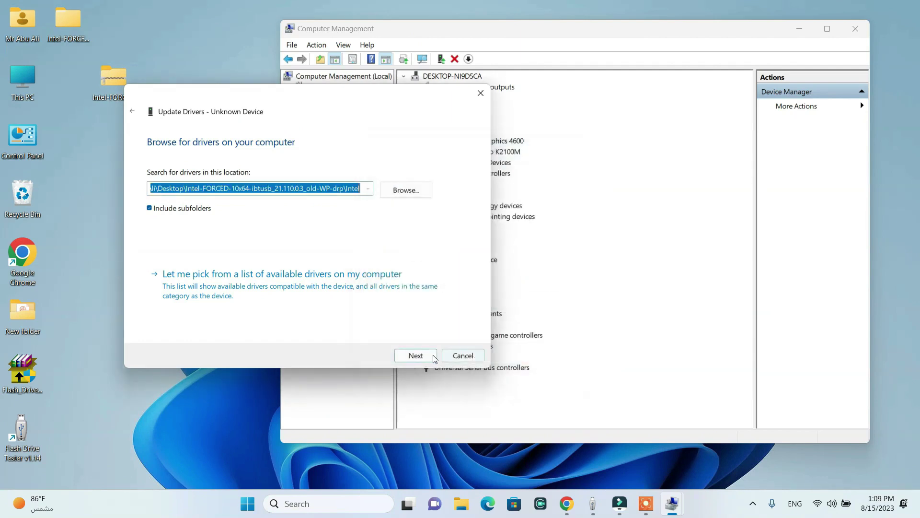
- Install the Bluetooth driver from the chosen folder, and close the update wizard and the device's properties
{"action": "left_click", "coordinate": [422, 357]}
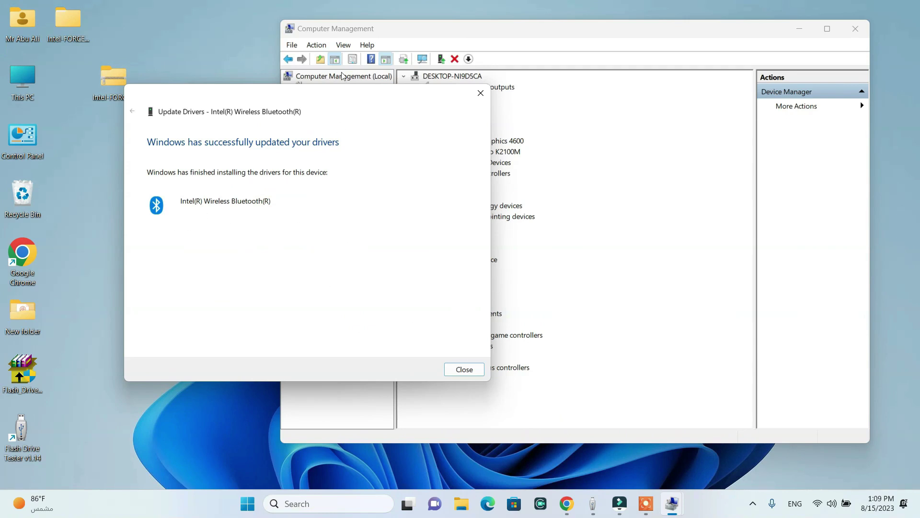
{"action": "left_click_drag", "start_coordinate": [335, 91], "coordinate": [209, 116]}
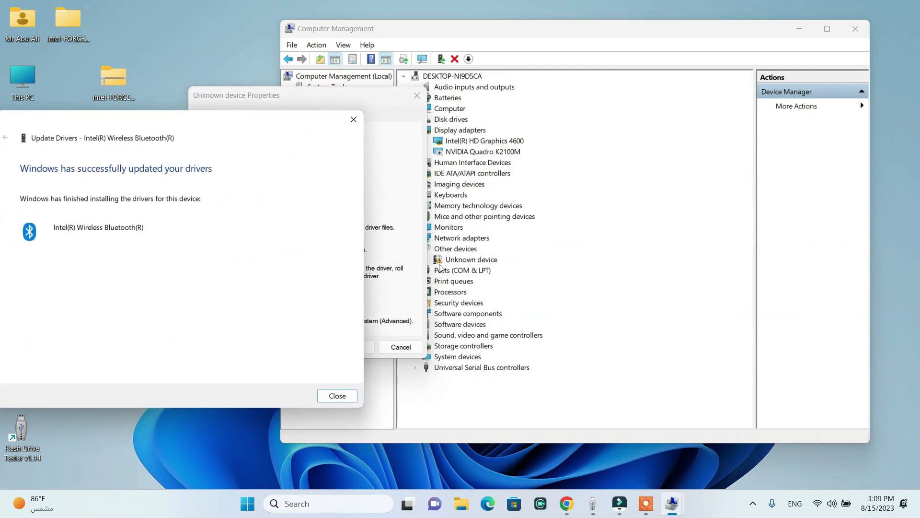
{"action": "left_click", "coordinate": [323, 400]}
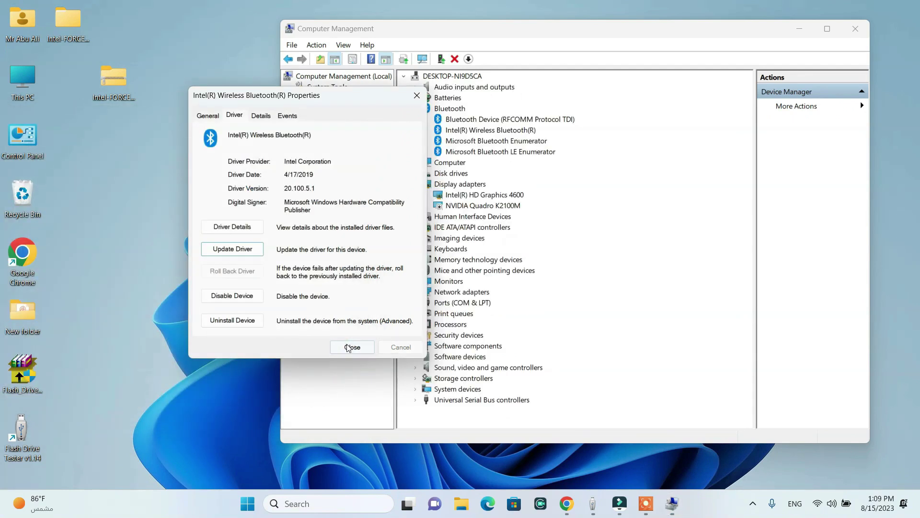
{"action": "left_click", "coordinate": [351, 342]}
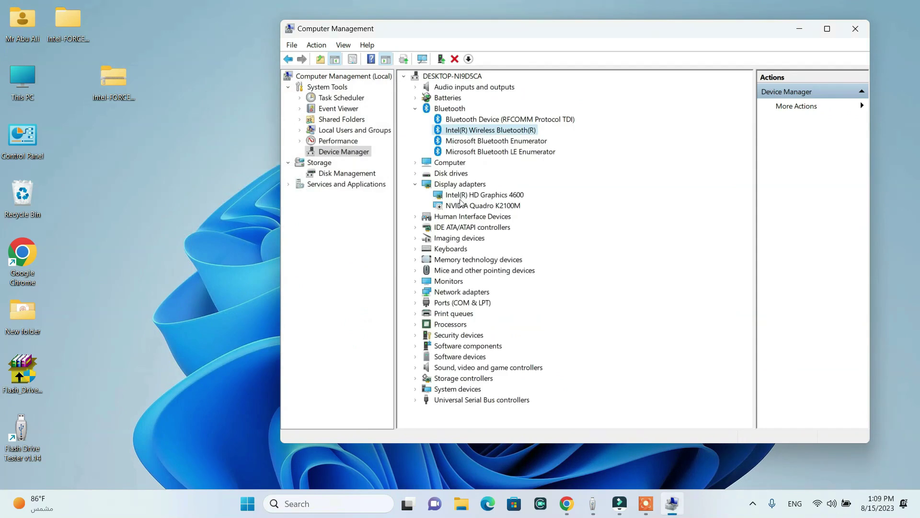
- Collapse the Bluetooth category and enable the NVIDIA Quadro K2100M under Display adapters
{"action": "left_click", "coordinate": [415, 185]}
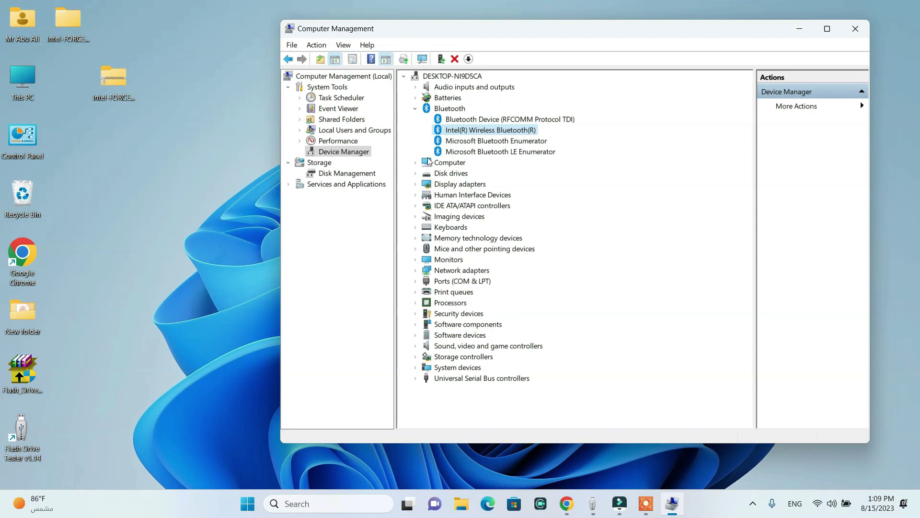
{"action": "left_click", "coordinate": [414, 114]}
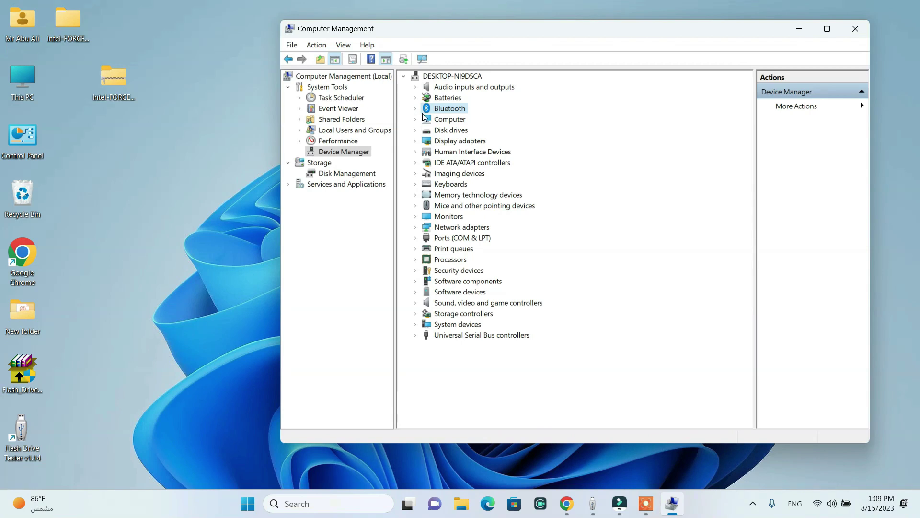
{"action": "left_click", "coordinate": [414, 142]}
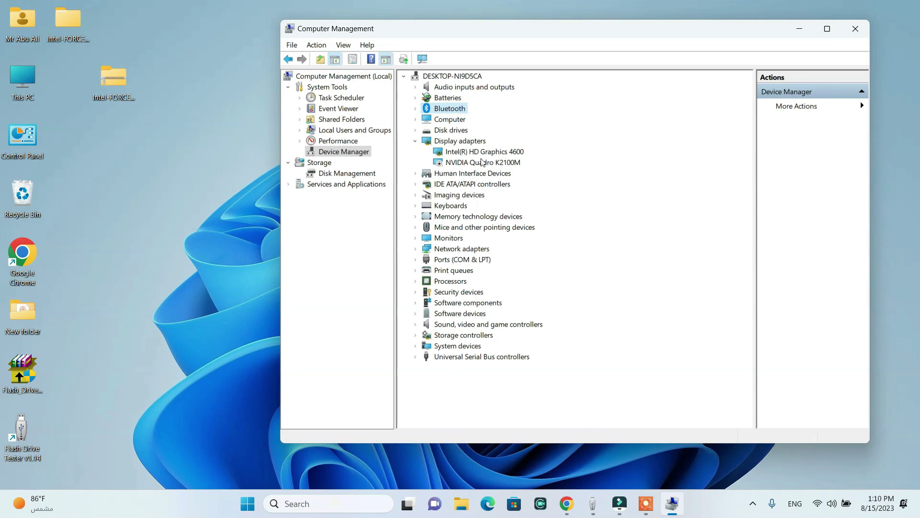
{"action": "right_click", "coordinate": [482, 163]}
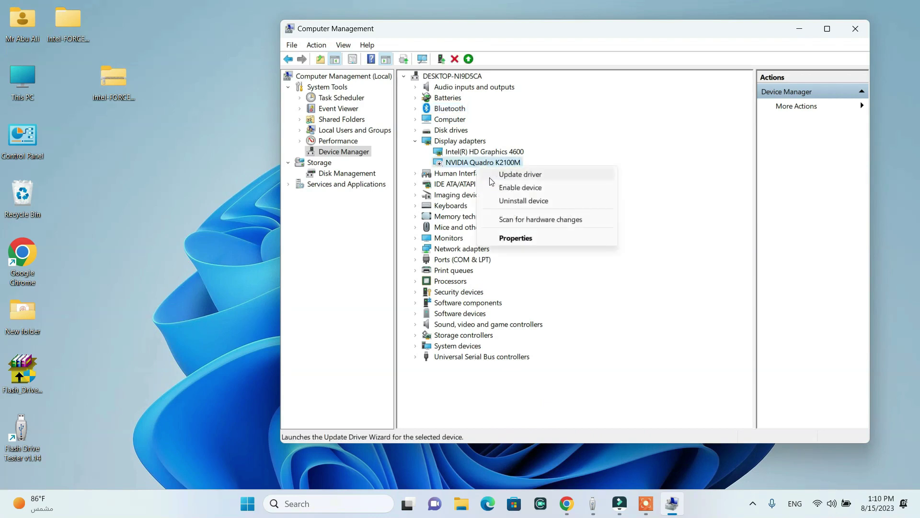
{"action": "left_click", "coordinate": [494, 188]}
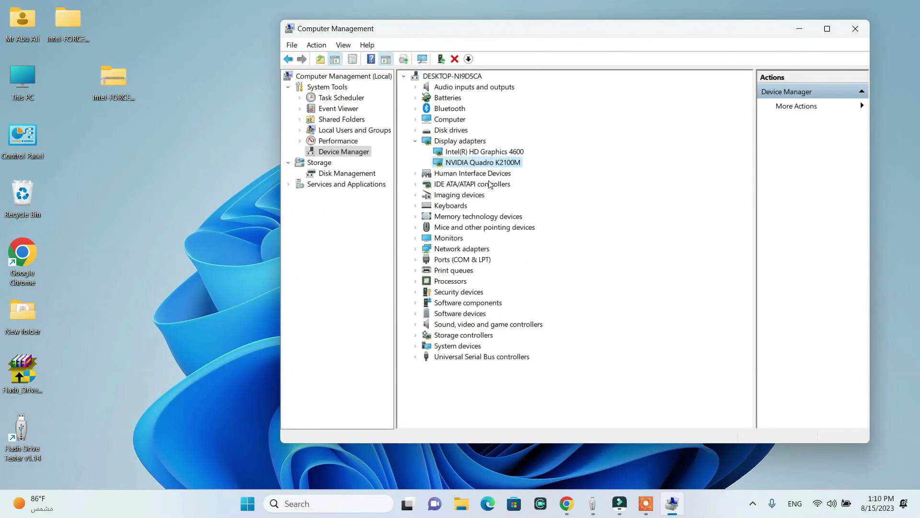
- Show the Hardware Ids in the properties of the NVIDIA Quadro K2100M and copy the first one, PCI\VEN_10DE&DEV_11FC&SUBSYS_2253103C&REV_A1
{"action": "right_click", "coordinate": [447, 163]}
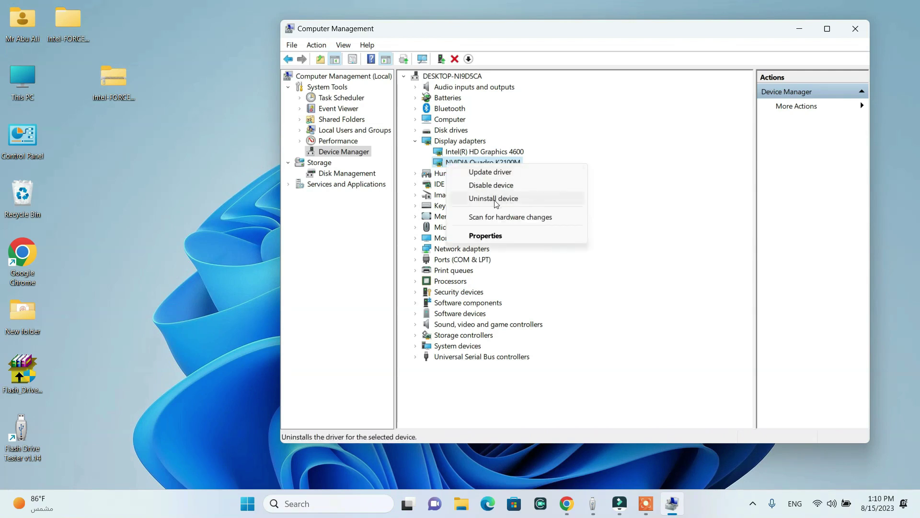
{"action": "left_click", "coordinate": [488, 235]}
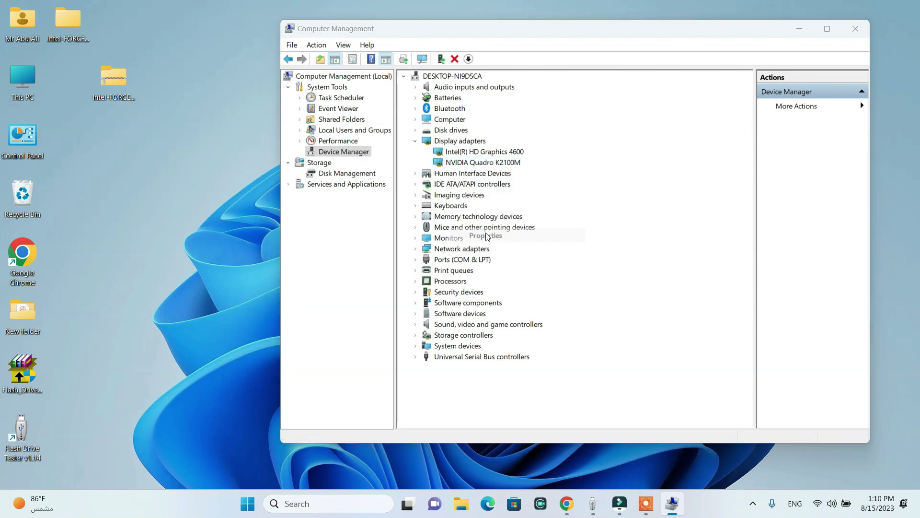
{"action": "left_click", "coordinate": [258, 118]}
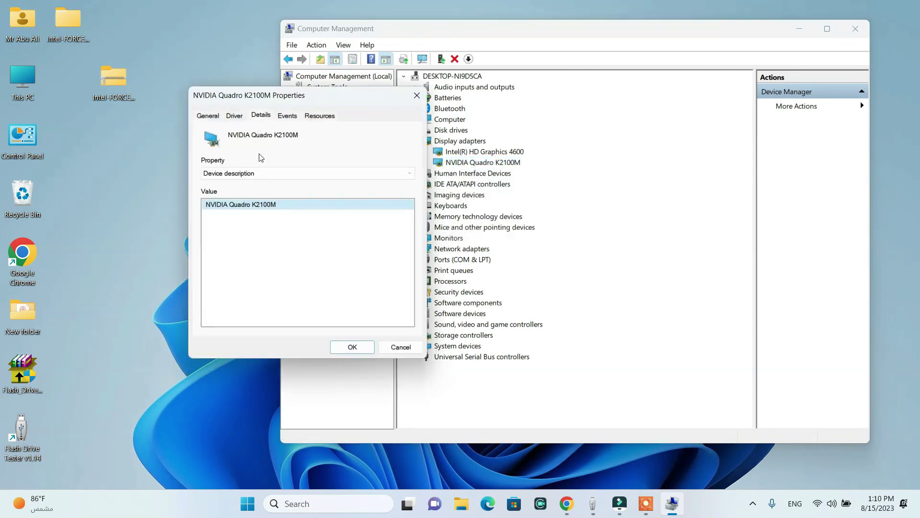
{"action": "left_click", "coordinate": [261, 173]}
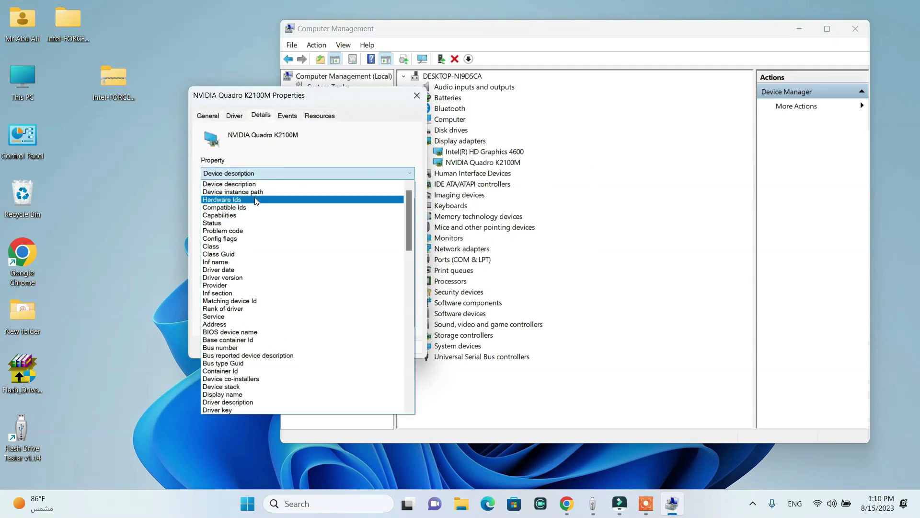
{"action": "left_click", "coordinate": [256, 200]}
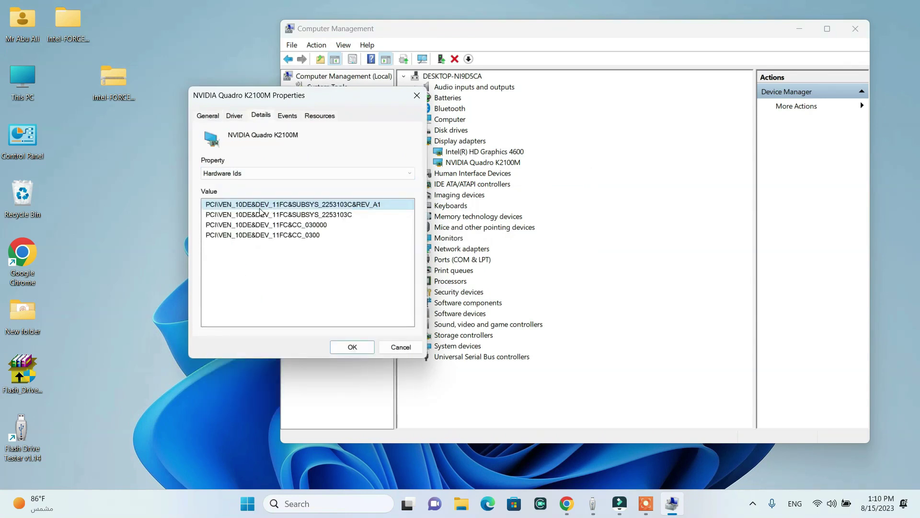
{"action": "right_click", "coordinate": [269, 209]}
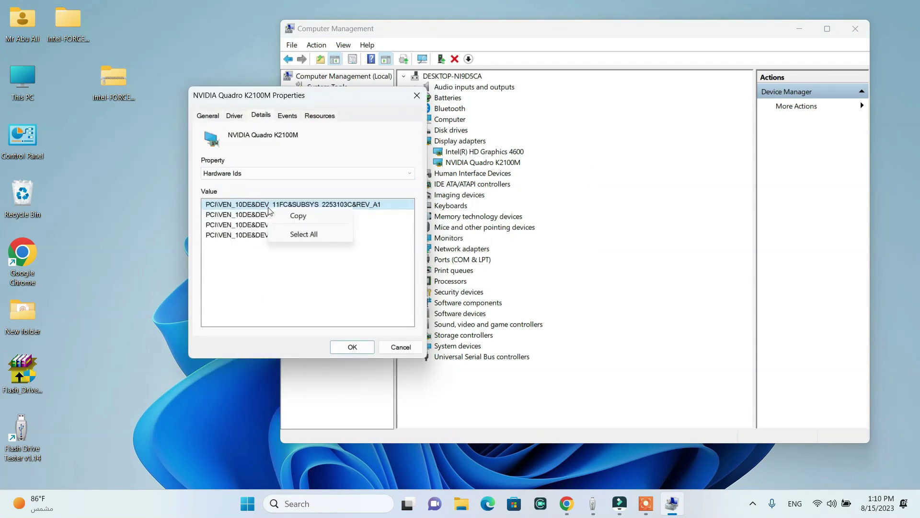
{"action": "left_click", "coordinate": [303, 213]}
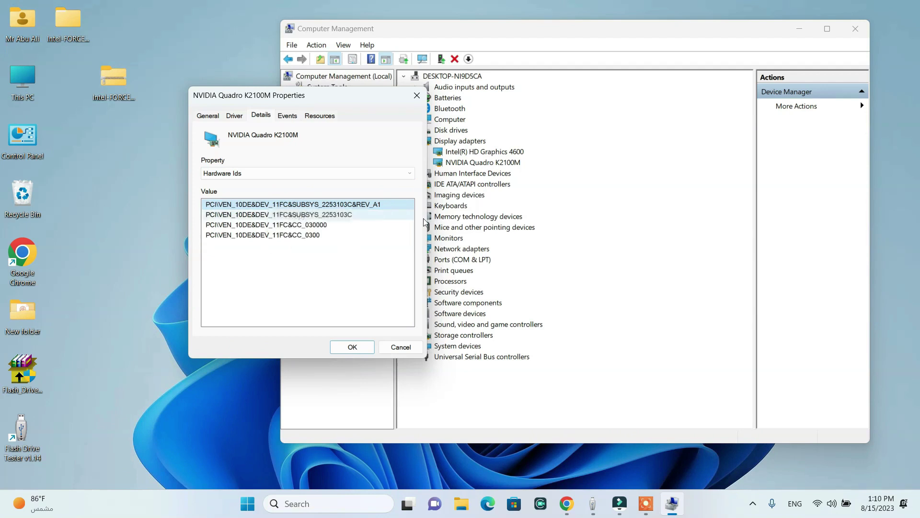
- Switch to Chrome, return to the DriverPack catalog search, paste the copied hardware ID and open the NVIDIA Quadro K2100M suggestion
{"action": "left_click", "coordinate": [568, 496]}
{"action": "left_click", "coordinate": [908, 37]}
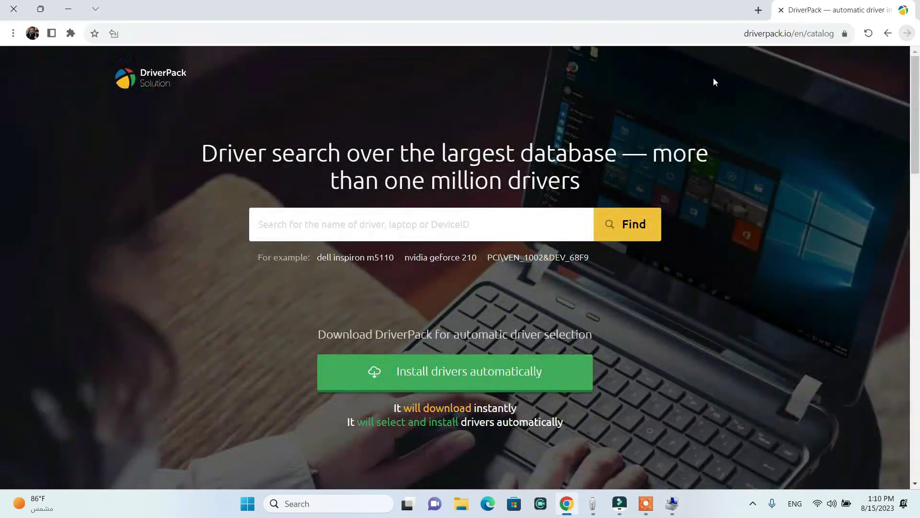
{"action": "right_click", "coordinate": [487, 218]}
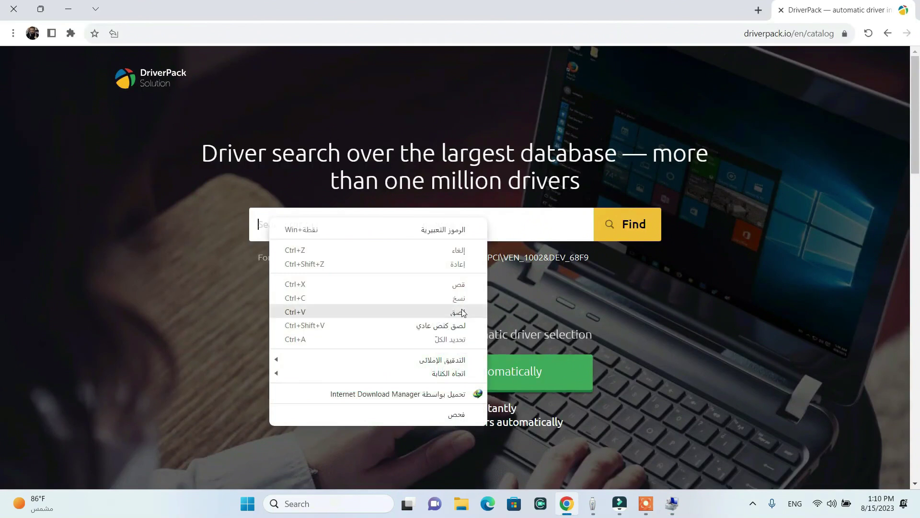
{"action": "left_click", "coordinate": [464, 312]}
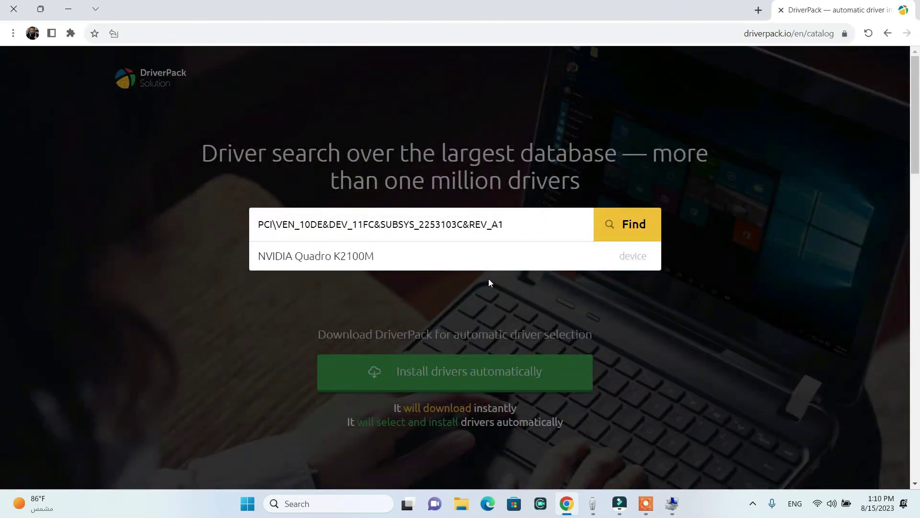
{"action": "left_click", "coordinate": [414, 262]}
- Download the NVIDIA Quadro K2100M driver 25.21.14.2678 for Windows 10 x64 as a ZIP, saving it to the Desktop
{"action": "scroll", "coordinate": [415, 265], "scroll_direction": "down", "scroll_amount": 2}
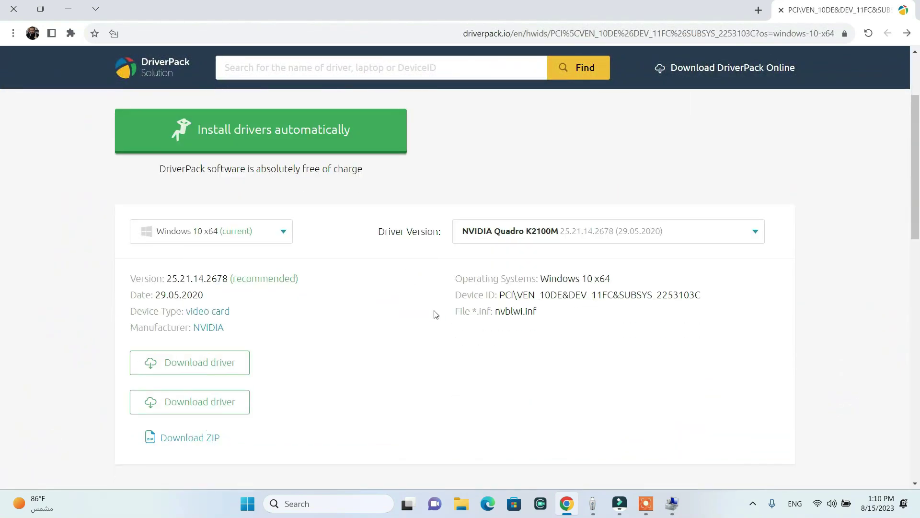
{"action": "scroll", "coordinate": [188, 298], "scroll_direction": "down", "scroll_amount": 1}
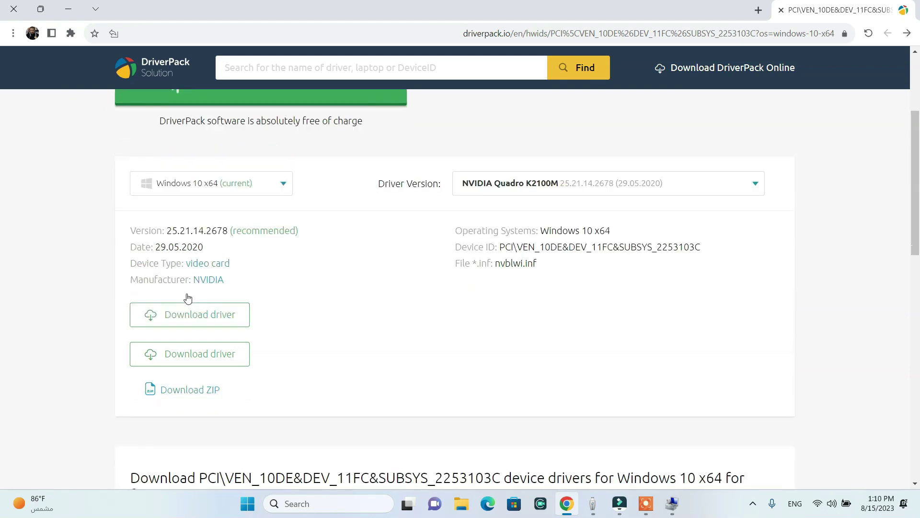
{"action": "scroll", "coordinate": [188, 298], "scroll_direction": "down", "scroll_amount": 5}
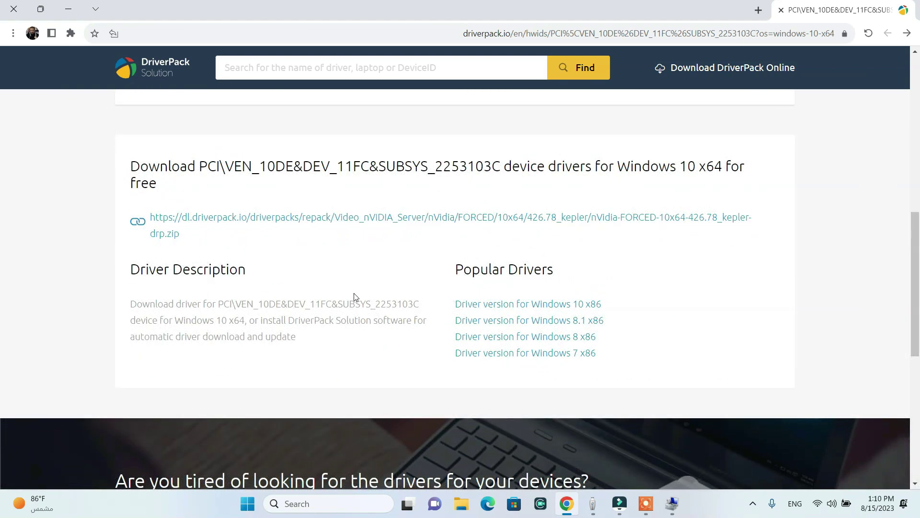
{"action": "scroll", "coordinate": [355, 297], "scroll_direction": "up", "scroll_amount": 2}
{"action": "scroll", "coordinate": [355, 293], "scroll_direction": "up", "scroll_amount": 3}
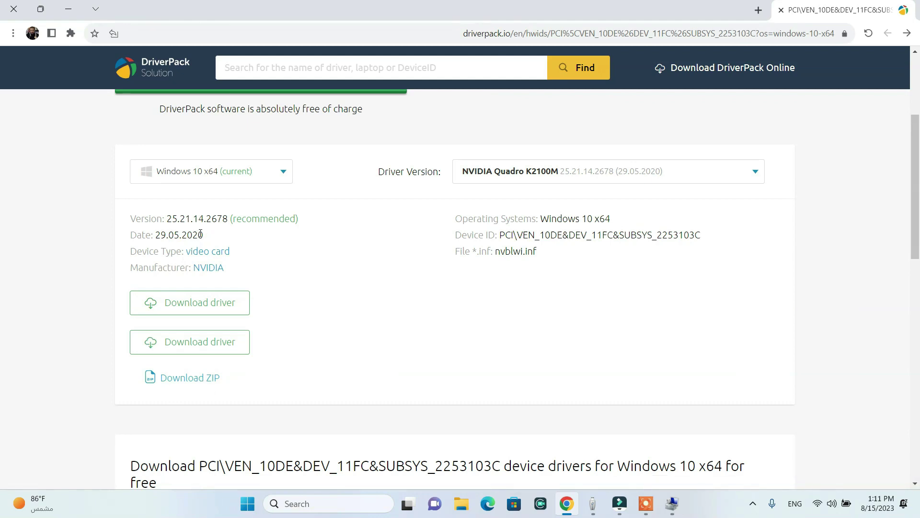
{"action": "left_click", "coordinate": [181, 378]}
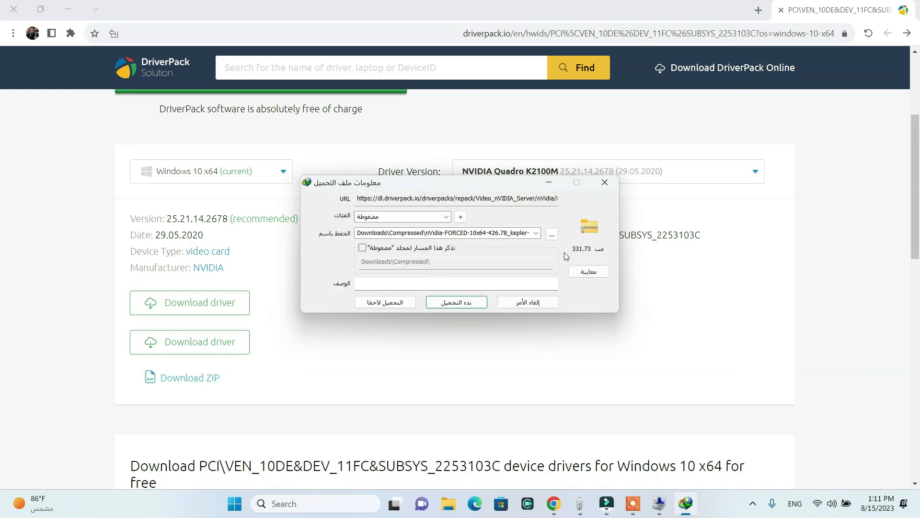
{"action": "left_click", "coordinate": [552, 234]}
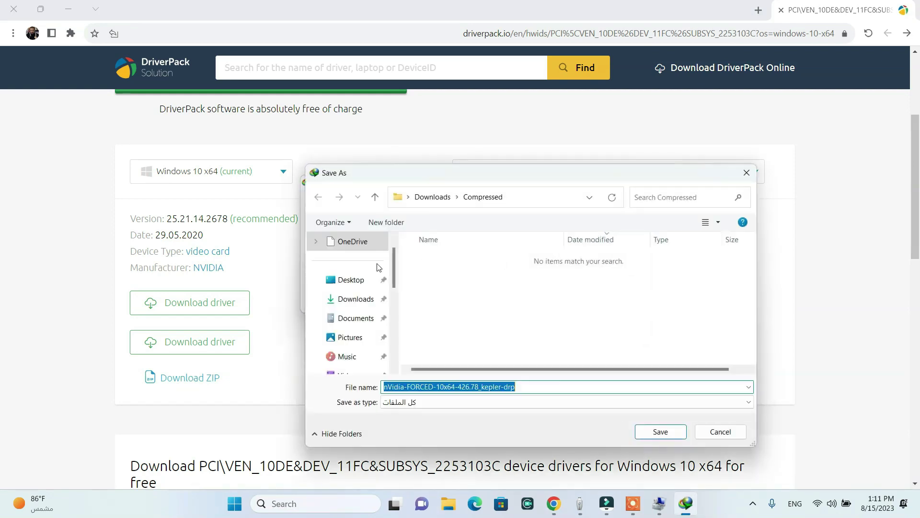
{"action": "left_click", "coordinate": [357, 280]}
{"action": "left_click", "coordinate": [662, 431]}
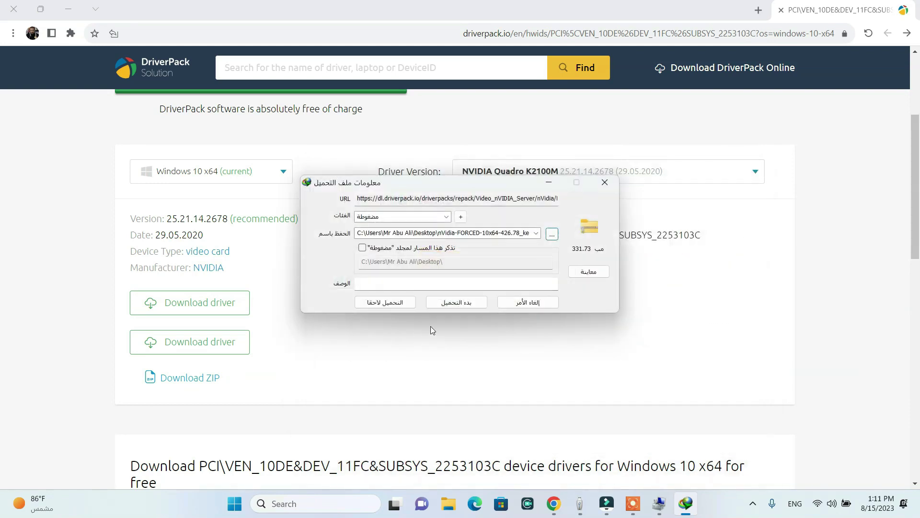
{"action": "left_click", "coordinate": [448, 307]}
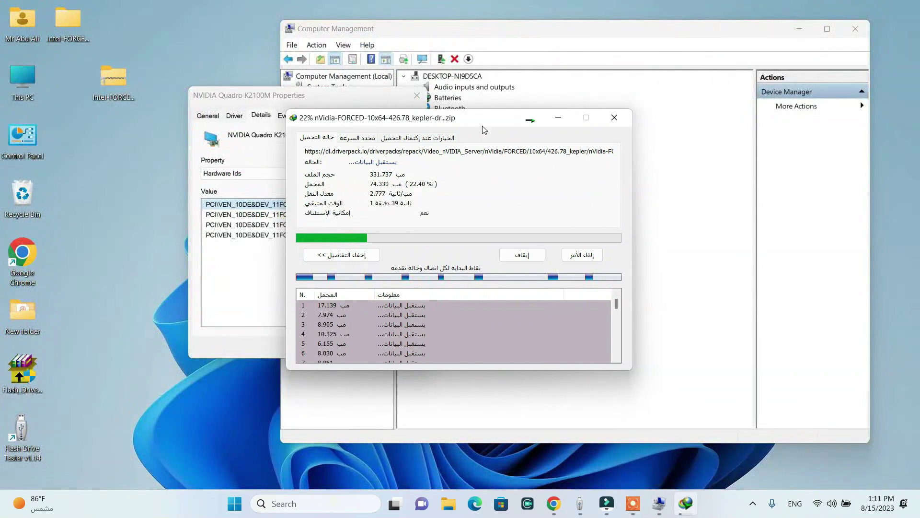
- Move the download progress window aside and view the installed driver's information in the NVIDIA Quadro K2100M properties
{"action": "left_click_drag", "start_coordinate": [484, 129], "coordinate": [577, 118]}
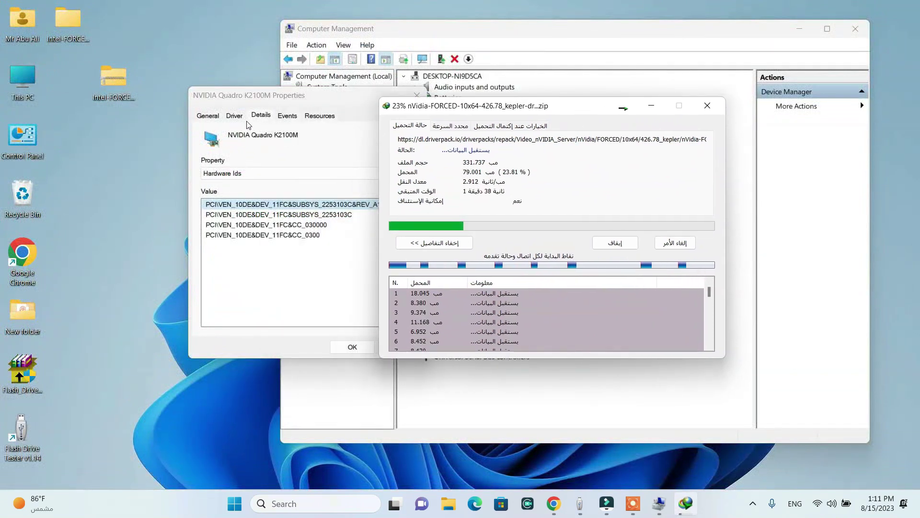
{"action": "left_click", "coordinate": [235, 116]}
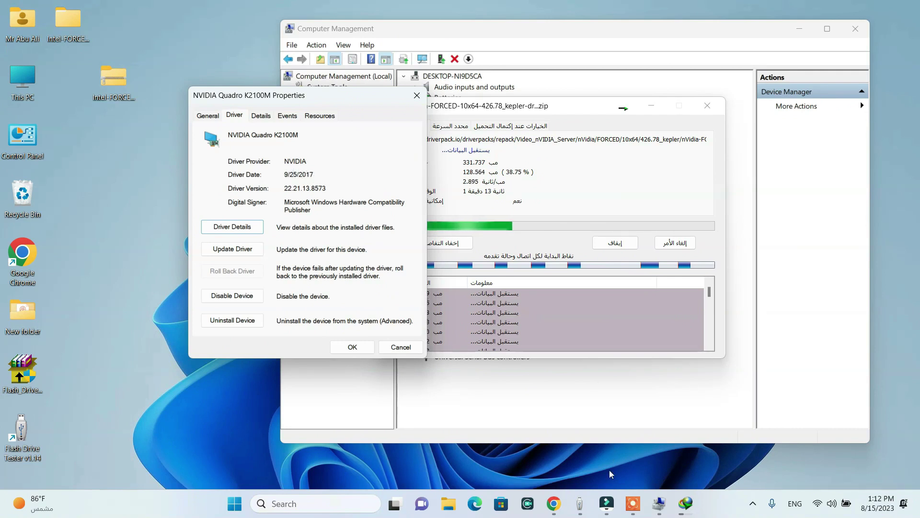
- Compare the driver version and date on the DriverPack page in Chrome with the installed driver's date in the NVIDIA Quadro K2100M properties
{"action": "left_click", "coordinate": [557, 503]}
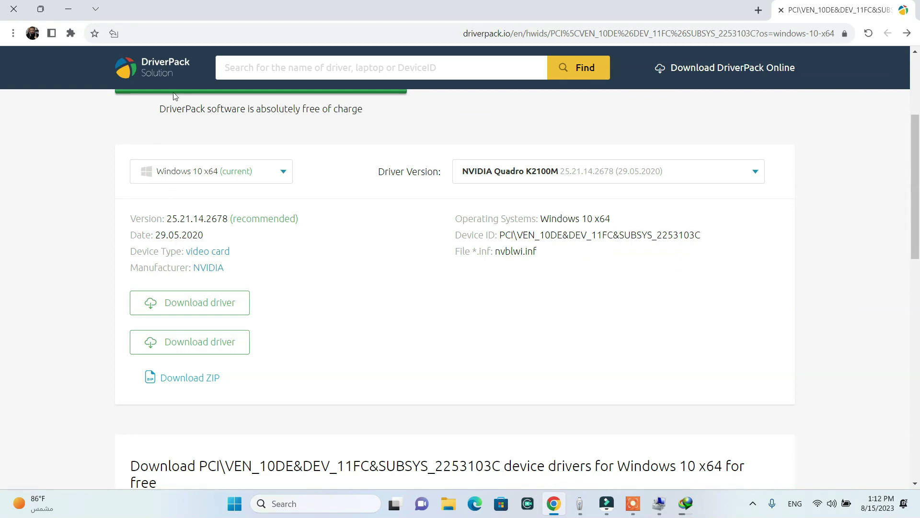
{"action": "left_click", "coordinate": [77, 9]}
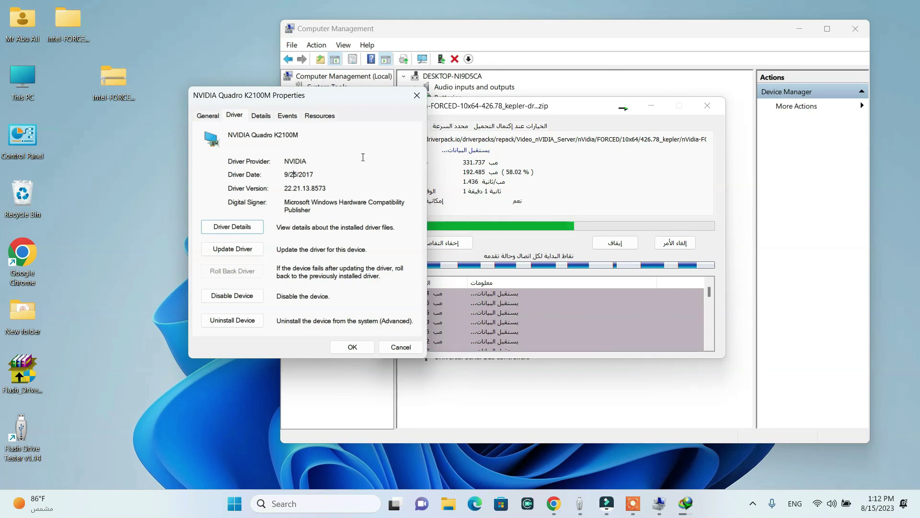
{"action": "left_click_drag", "start_coordinate": [315, 176], "coordinate": [296, 175]}
{"action": "left_click", "coordinate": [317, 177]}
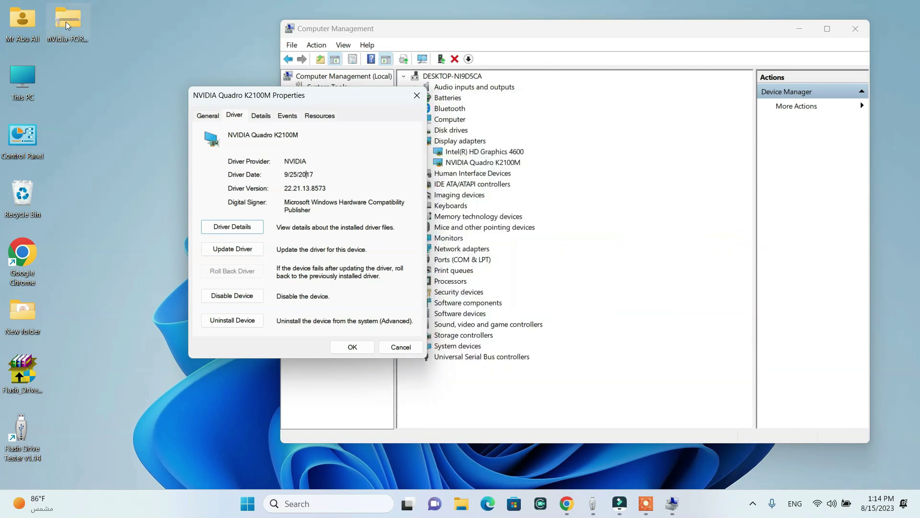
- Extract the downloaded NVIDIA driver ZIP on the Desktop into its own folder, nVidia-FORCED-10x64-426.78_kepler-drp, with WinRAR
{"action": "right_click", "coordinate": [75, 27]}
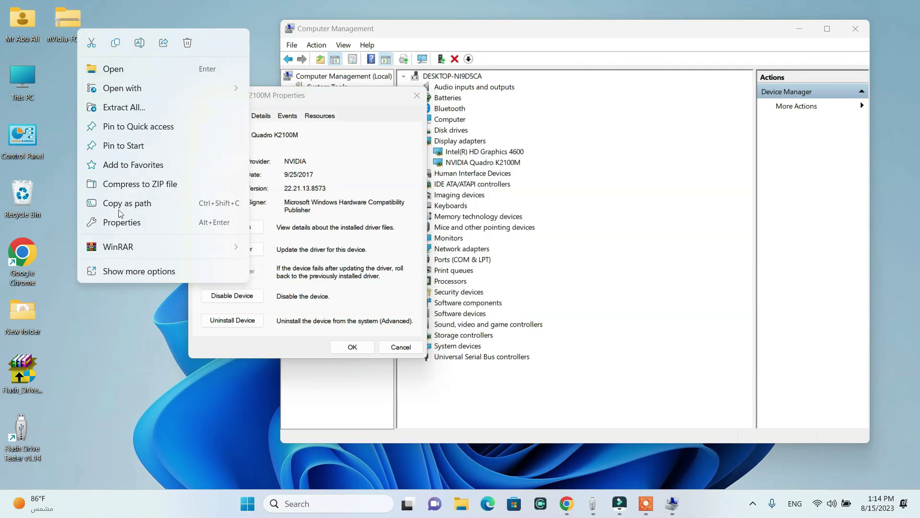
{"action": "mouse_move", "coordinate": [146, 247]}
{"action": "left_click", "coordinate": [272, 283]}
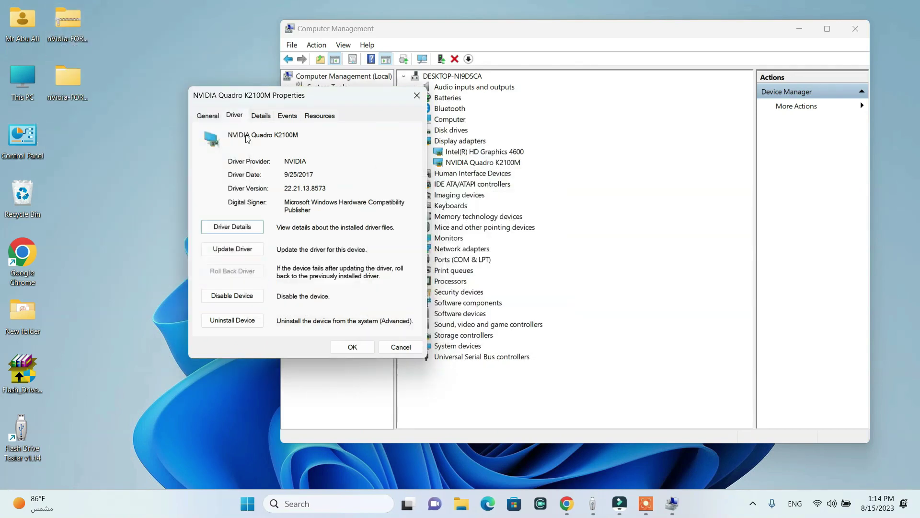
- Start a manual driver update for the NVIDIA Quadro K2100M, choosing the nVidia folder inside nVidia-FORCED-10x64-426.78_kepler-drp on the Desktop as search location
{"action": "left_click", "coordinate": [223, 258]}
{"action": "left_click", "coordinate": [208, 254]}
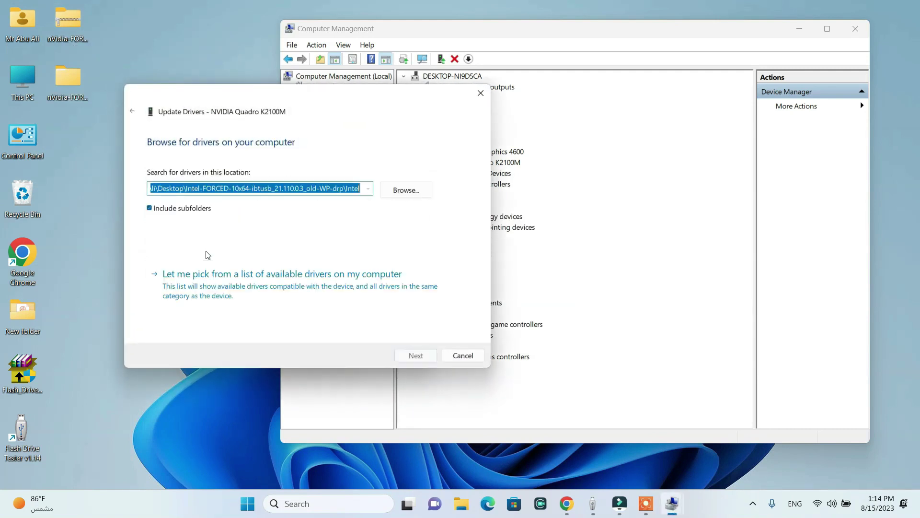
{"action": "left_click", "coordinate": [406, 190]}
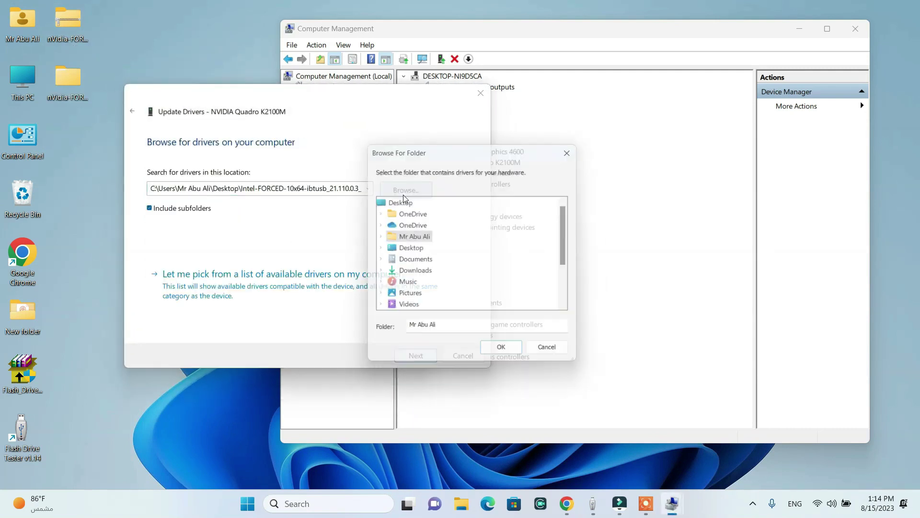
{"action": "left_click", "coordinate": [379, 249]}
{"action": "left_click", "coordinate": [390, 273]}
{"action": "left_click", "coordinate": [397, 277]}
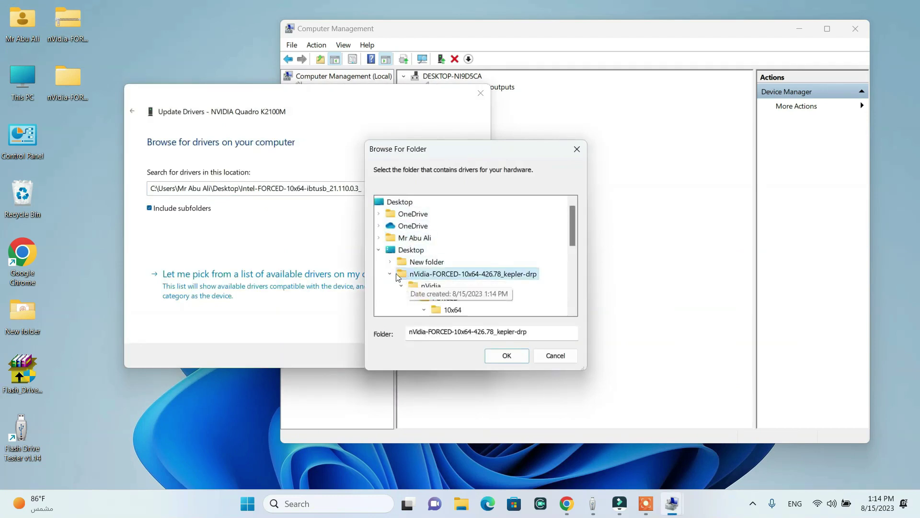
{"action": "left_click", "coordinate": [424, 287]}
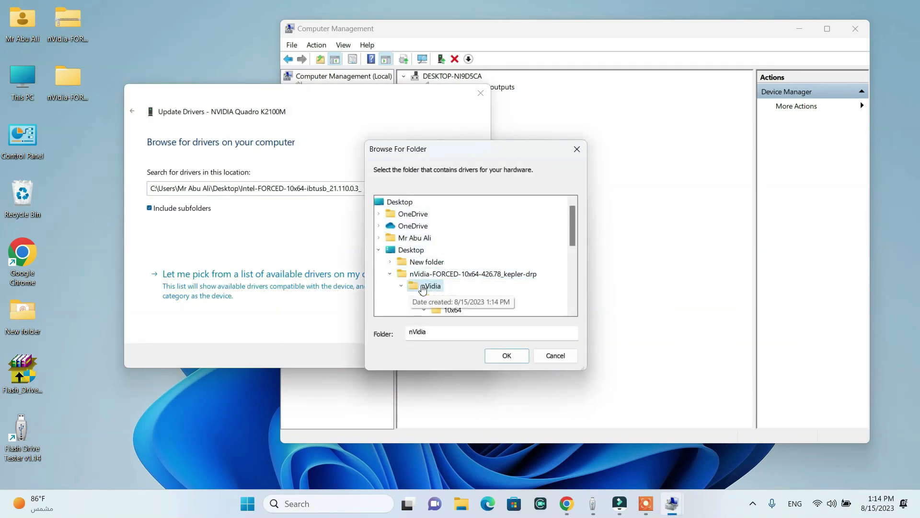
{"action": "left_click", "coordinate": [505, 356]}
- Install the driver from the chosen folder, close the update wizard and device properties, and collapse the Audio inputs and outputs category
{"action": "left_click", "coordinate": [415, 356]}
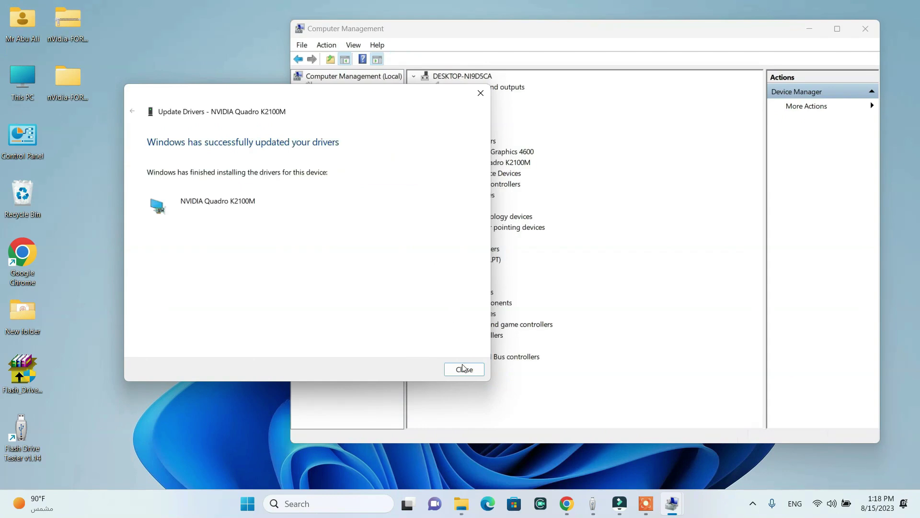
{"action": "left_click", "coordinate": [463, 368]}
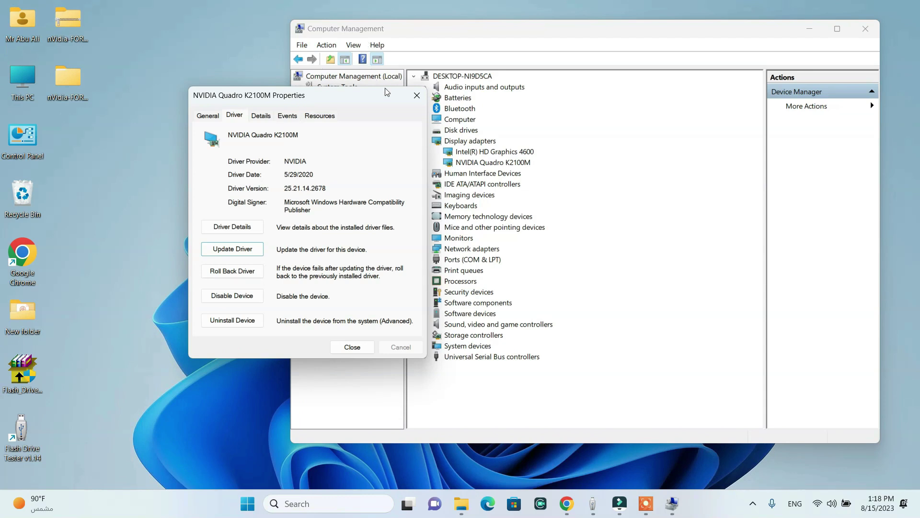
{"action": "left_click", "coordinate": [417, 95]}
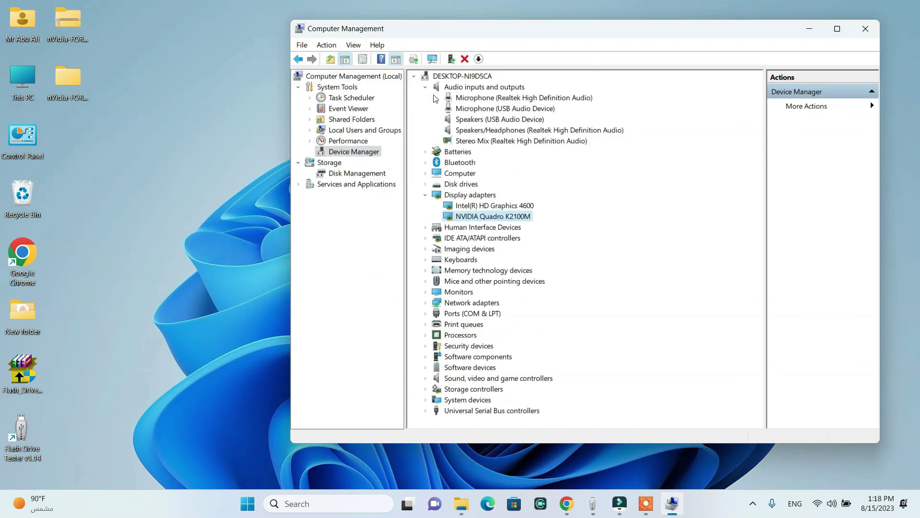
{"action": "left_click", "coordinate": [425, 88]}
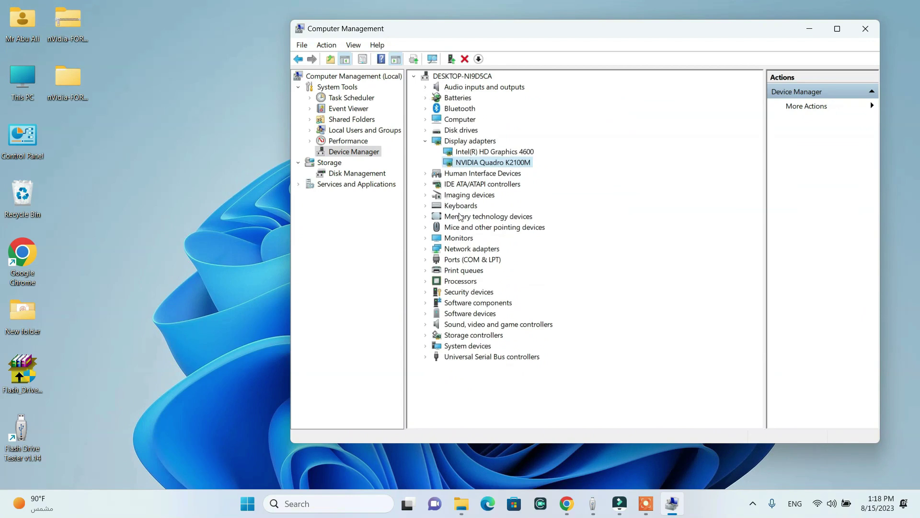
- Switch to Chrome, bring up the DriverPack catalog search page and minimize the browser
{"action": "left_click", "coordinate": [567, 503]}
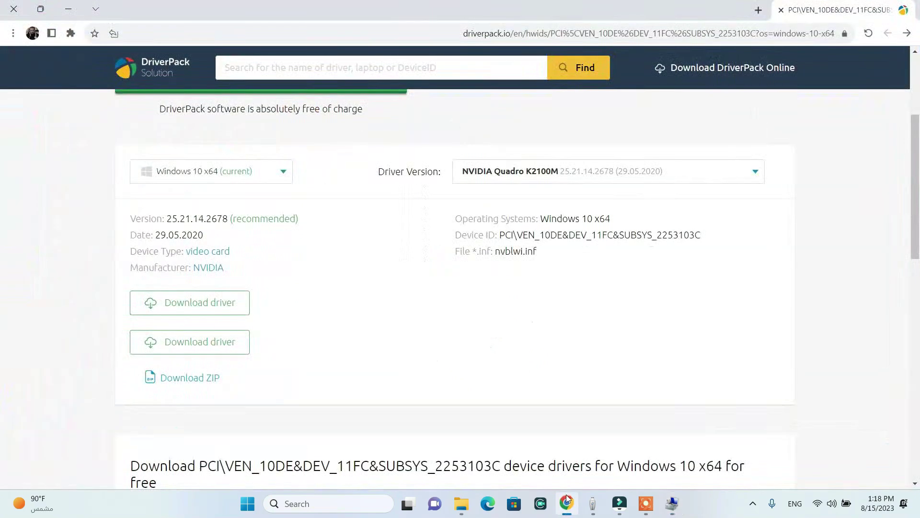
{"action": "left_click", "coordinate": [907, 34]}
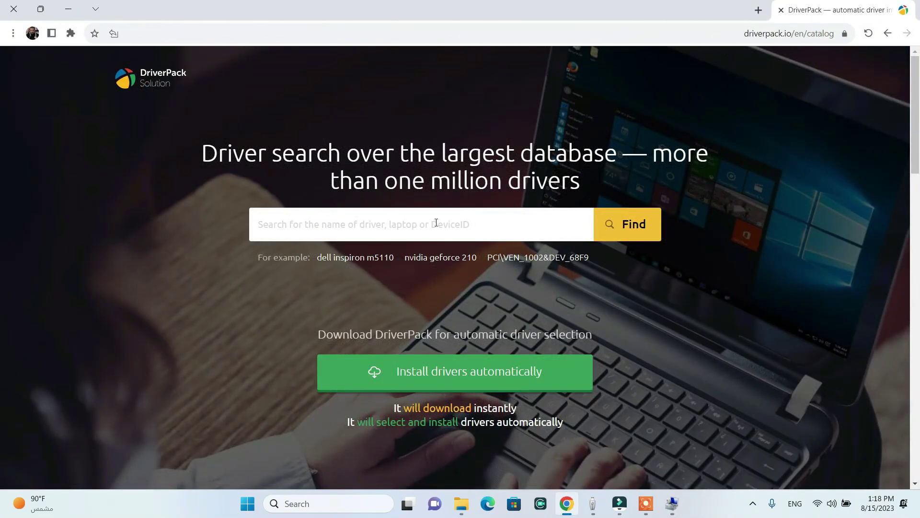
{"action": "left_click", "coordinate": [68, 8]}
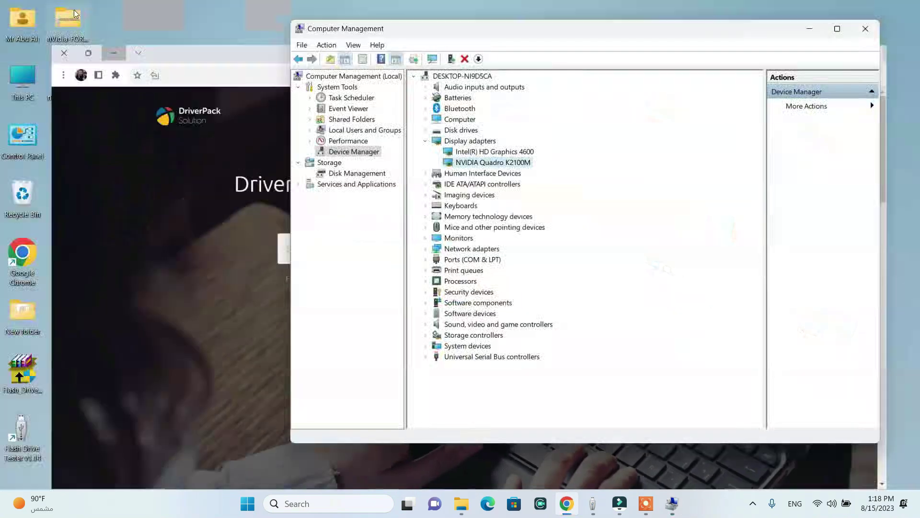